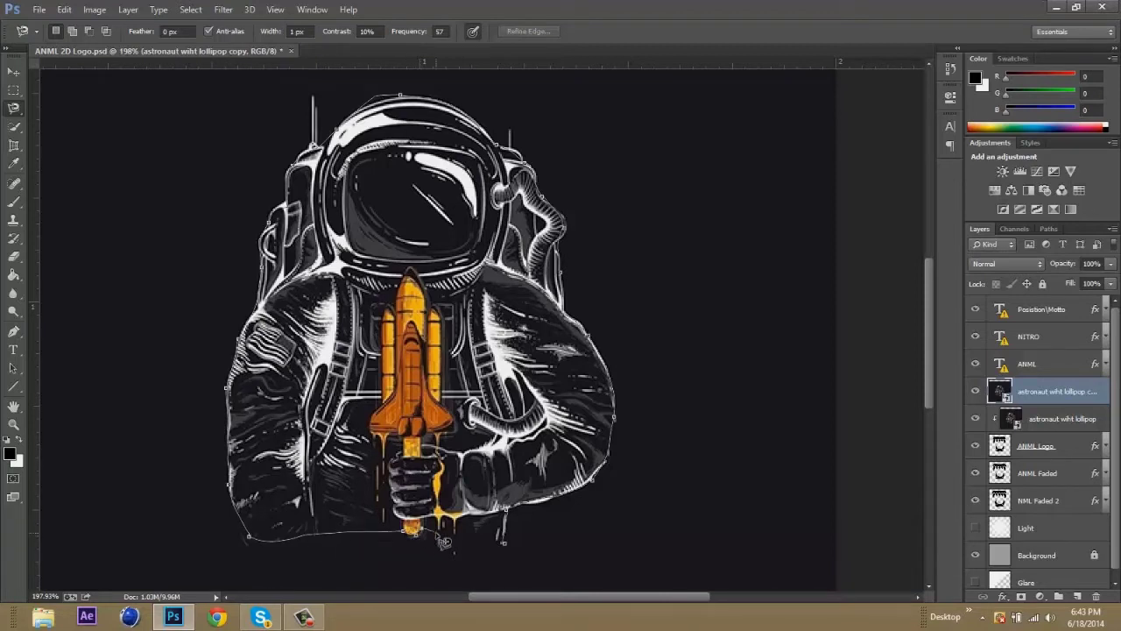
Step: Close the lasso selection around the astronaut, copy it to a new layer, and hide the source astronaut layer
double_click(506, 550)
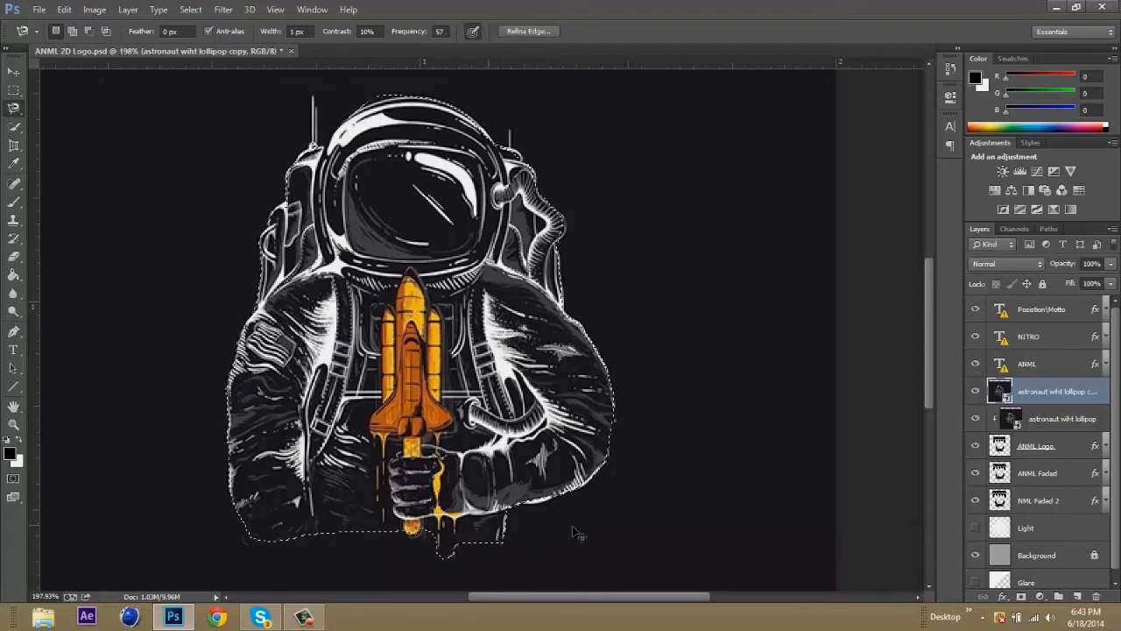
key(ctrl+j)
click(975, 418)
Step: Erase the stray background edge along the sleeve with the flag patch on the cut-out astronaut
click(14, 425)
drag(290, 432, 351, 432)
drag(564, 596, 469, 597)
key(e)
click(70, 31)
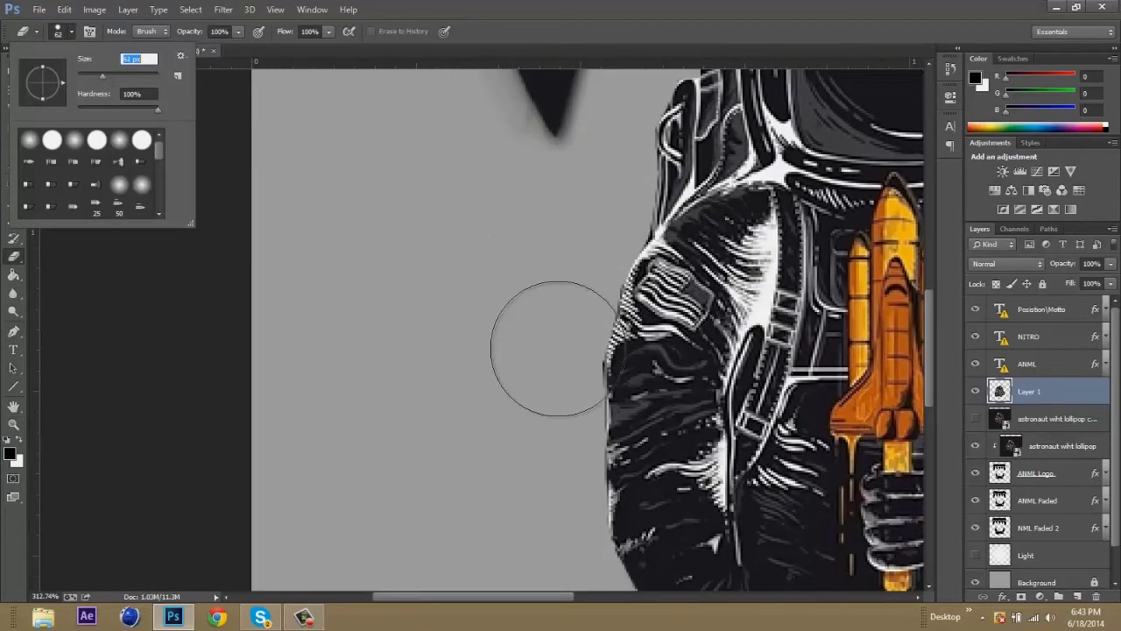
click(73, 35)
key(z)
drag(568, 388, 666, 385)
key(e)
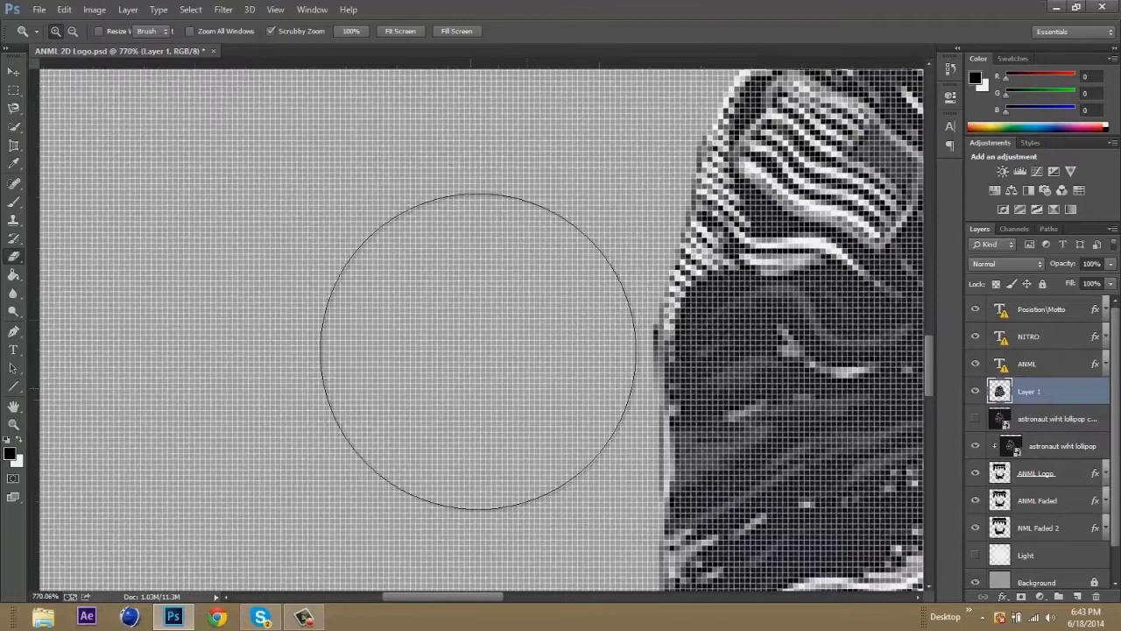
key(z)
mouse_move(602, 414)
mouse_down()
mouse_move(488, 421)
mouse_move(604, 422)
mouse_up()
key(e)
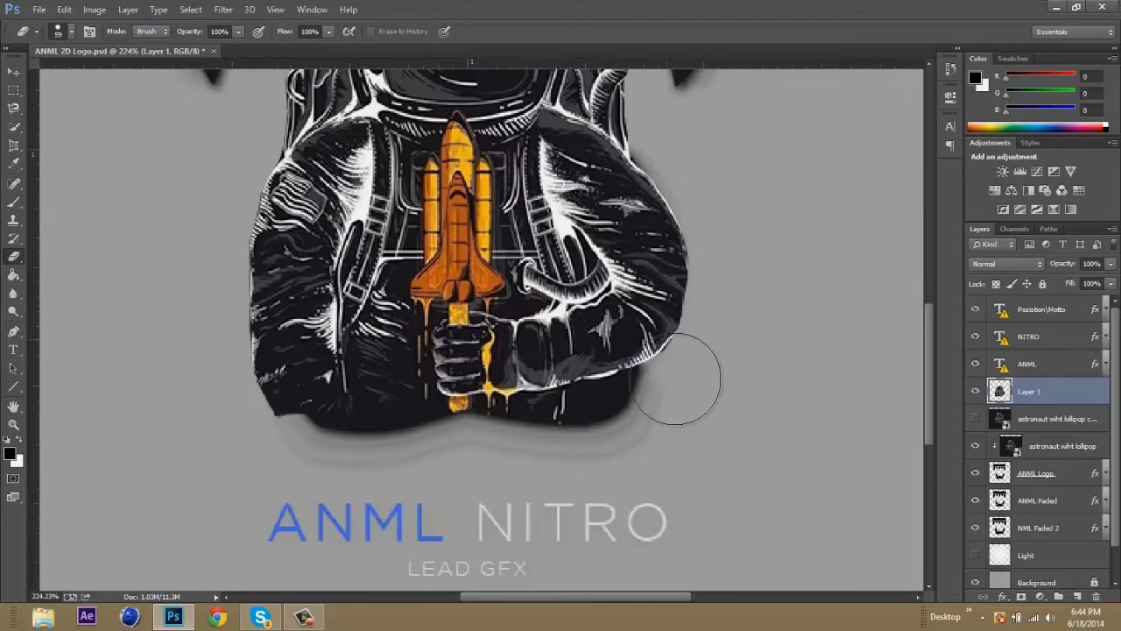
Step: Reduce the eraser brush size and clean up the leftover edges around the sleeve of the arm holding the shuttle
drag(691, 333, 749, 343)
key(e)
click(62, 34)
drag(101, 75, 88, 77)
key(Return)
mouse_move(924, 407)
mouse_down()
mouse_move(918, 265)
mouse_move(920, 310)
mouse_up()
key(z)
drag(525, 342, 380, 331)
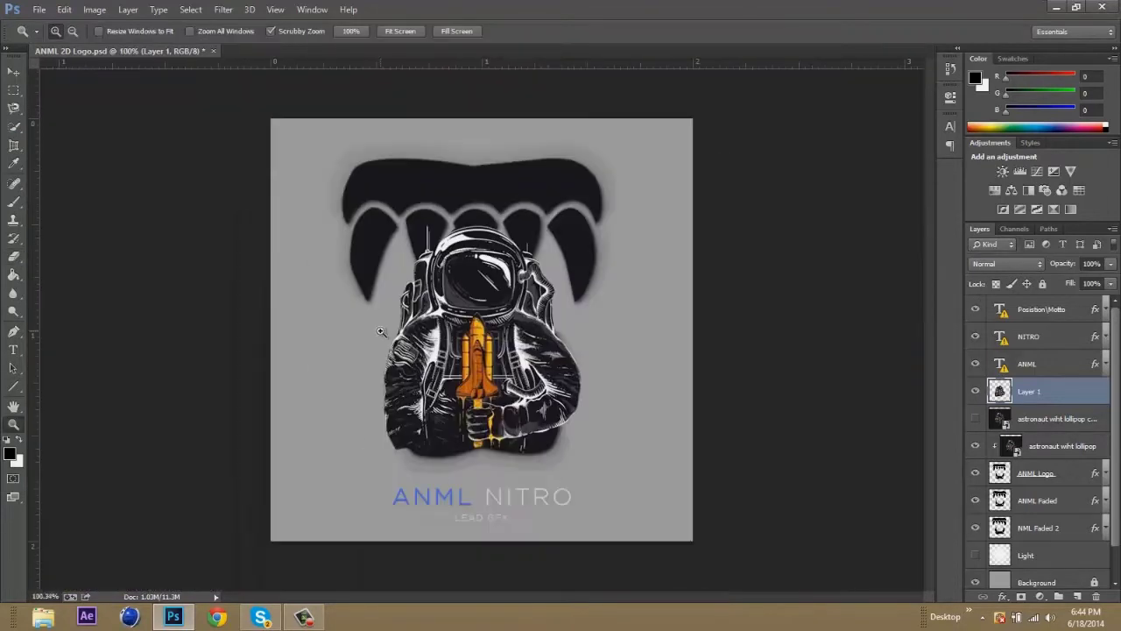
Step: Place the Low Poly planet image from Pictures and scale it to about 42.6% so it covers the canvas
click(39, 10)
click(75, 239)
scroll(714, 263, down, 6)
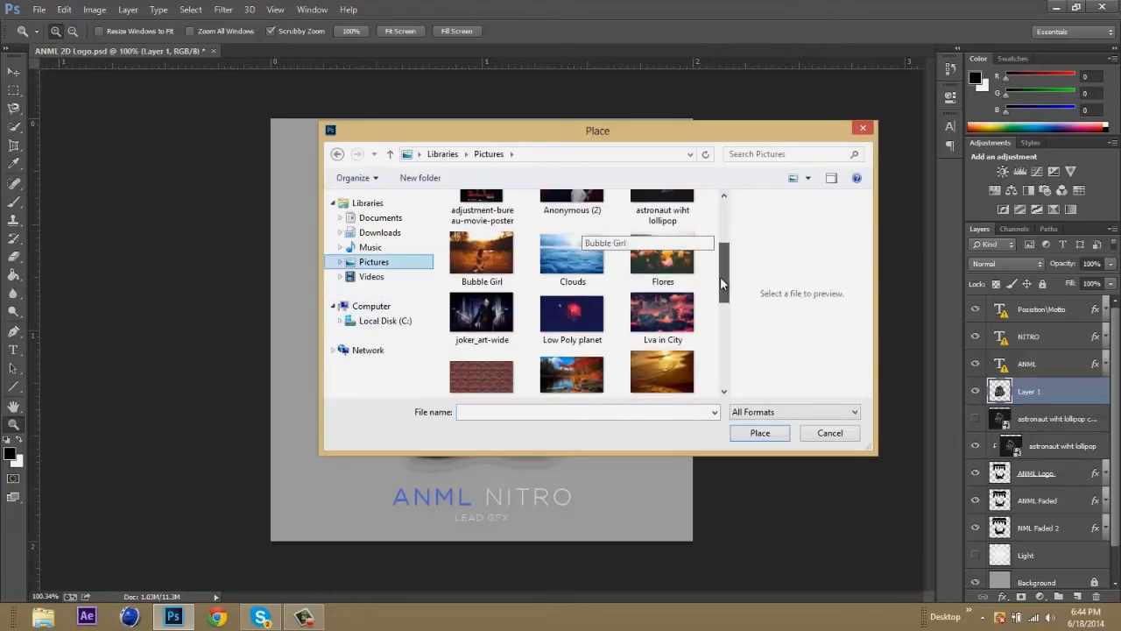
click(572, 324)
click(759, 433)
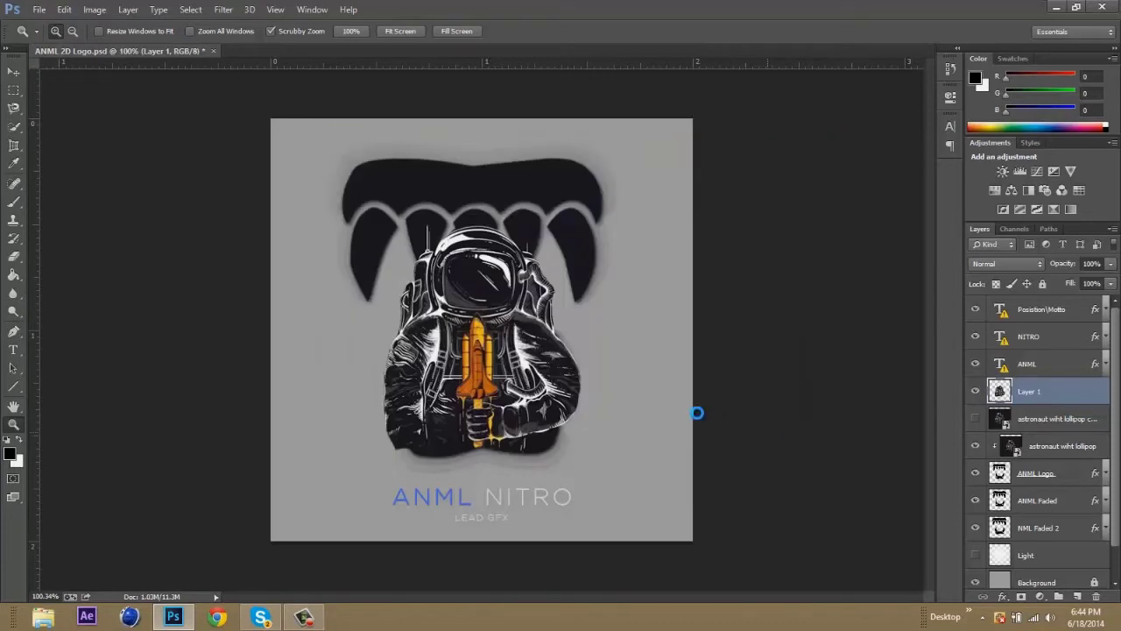
drag(270, 210, 103, 132)
drag(545, 443, 895, 512)
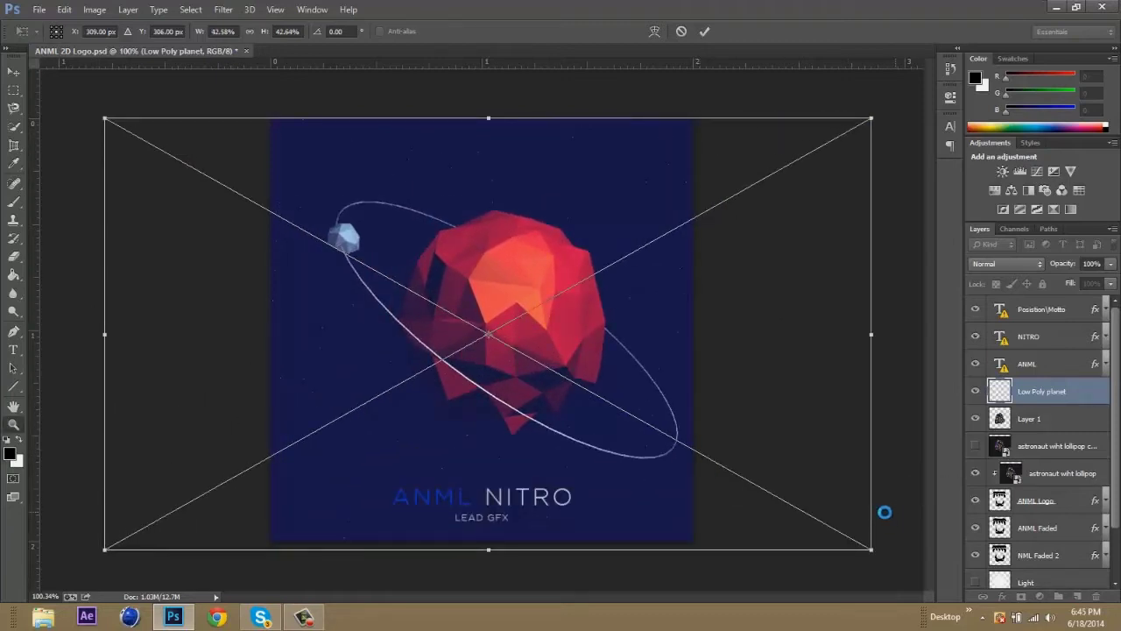
key(Return)
Step: Shift the planet image slightly behind the artwork and reorder its layer directly below the Light layer
right_click(536, 408)
click(576, 421)
drag(559, 353, 552, 355)
drag(1061, 399, 1048, 533)
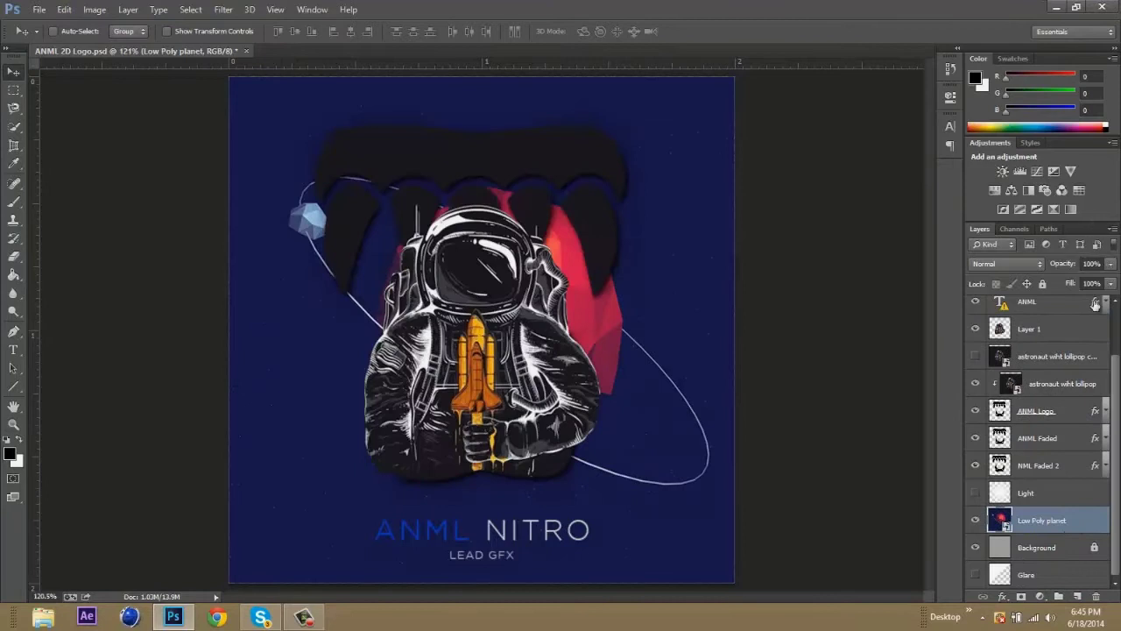
Step: Turn on the Light layer and lower its opacity for a soft glow over the planet background
click(976, 492)
click(975, 492)
click(1038, 492)
click(975, 493)
click(1110, 264)
drag(1080, 279, 1062, 281)
Step: Darken the cut-out astronaut on Layer 1 slightly using the Hue/Saturation lightness
click(1057, 333)
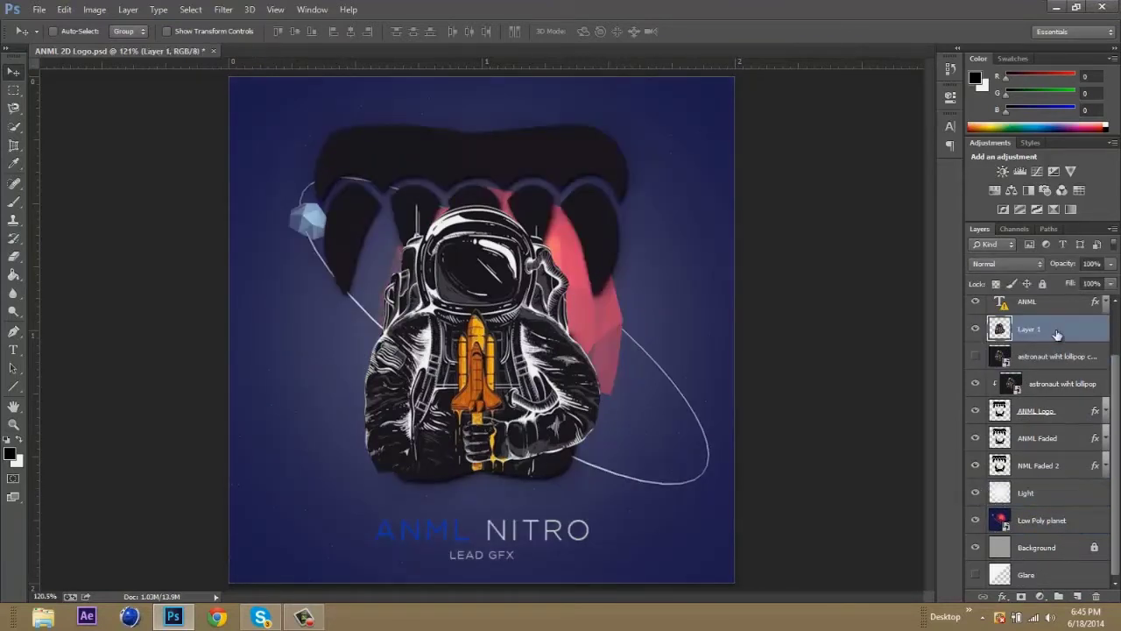
key(e)
click(15, 72)
key(ctrl+u)
mouse_move(754, 282)
mouse_down()
mouse_move(742, 282)
mouse_move(754, 282)
mouse_up()
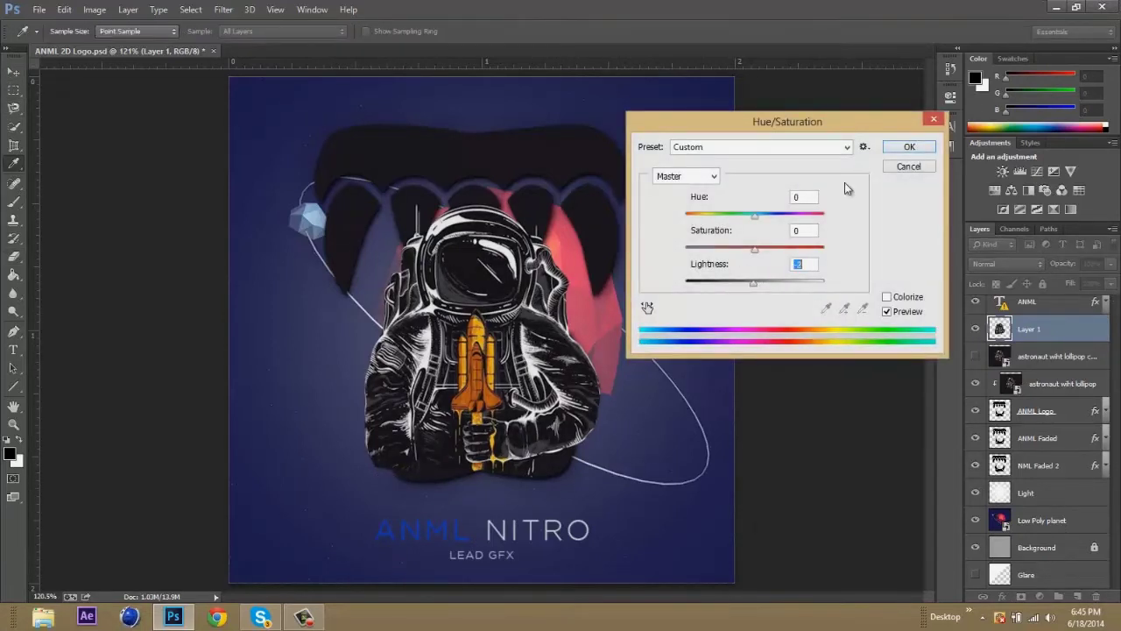
click(908, 148)
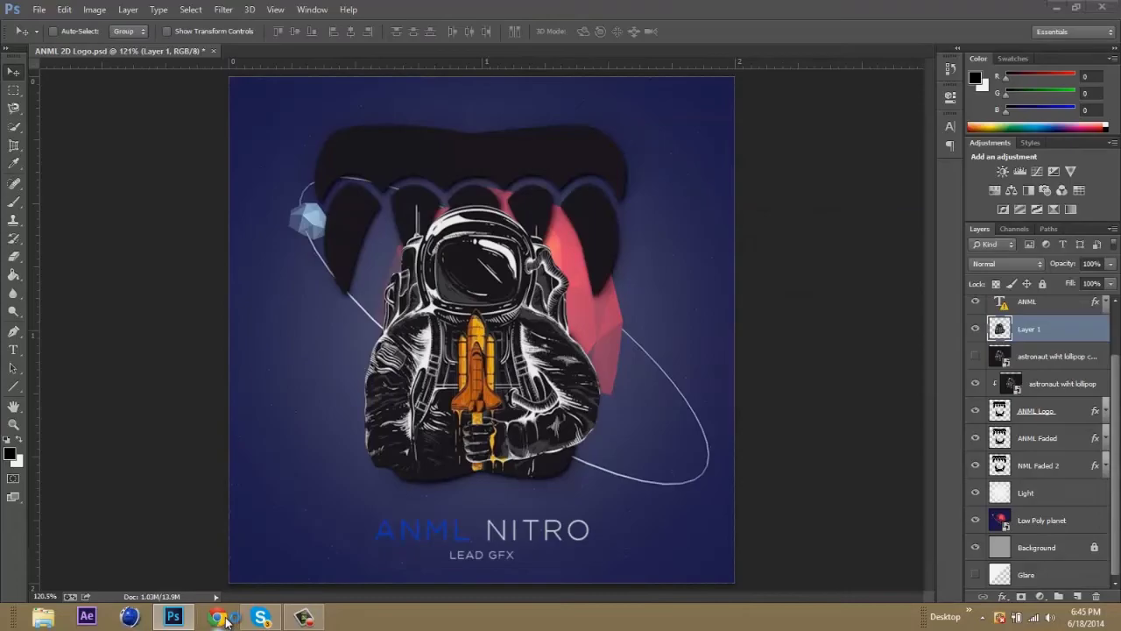
Step: Switch to Chrome and run a Google image search for "paint splash png"
click(219, 618)
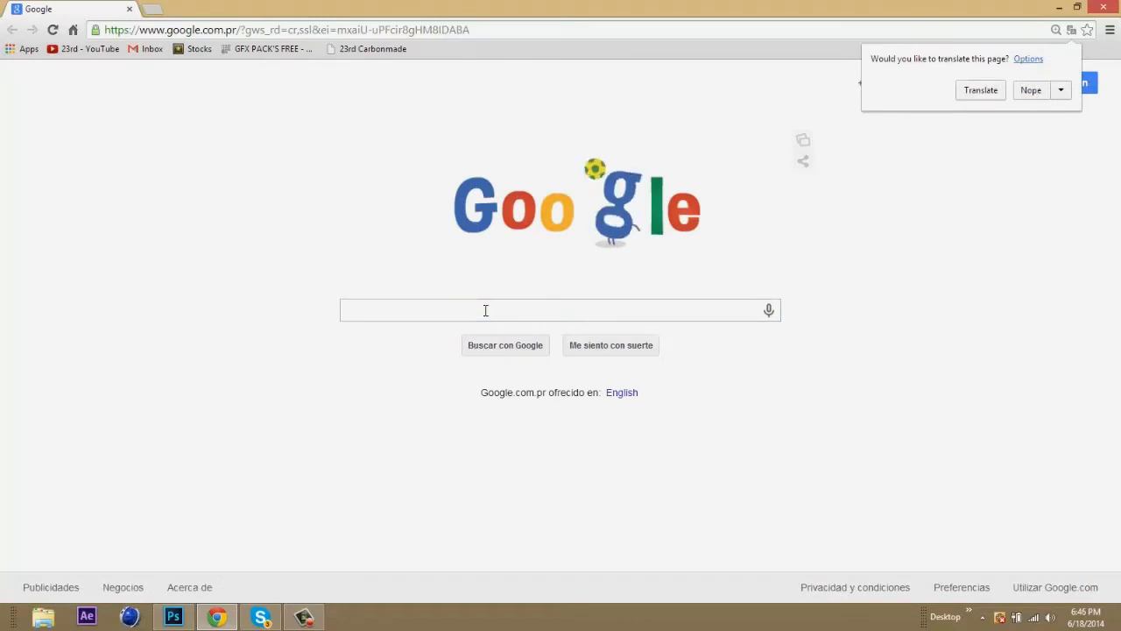
text(Paint splat png)
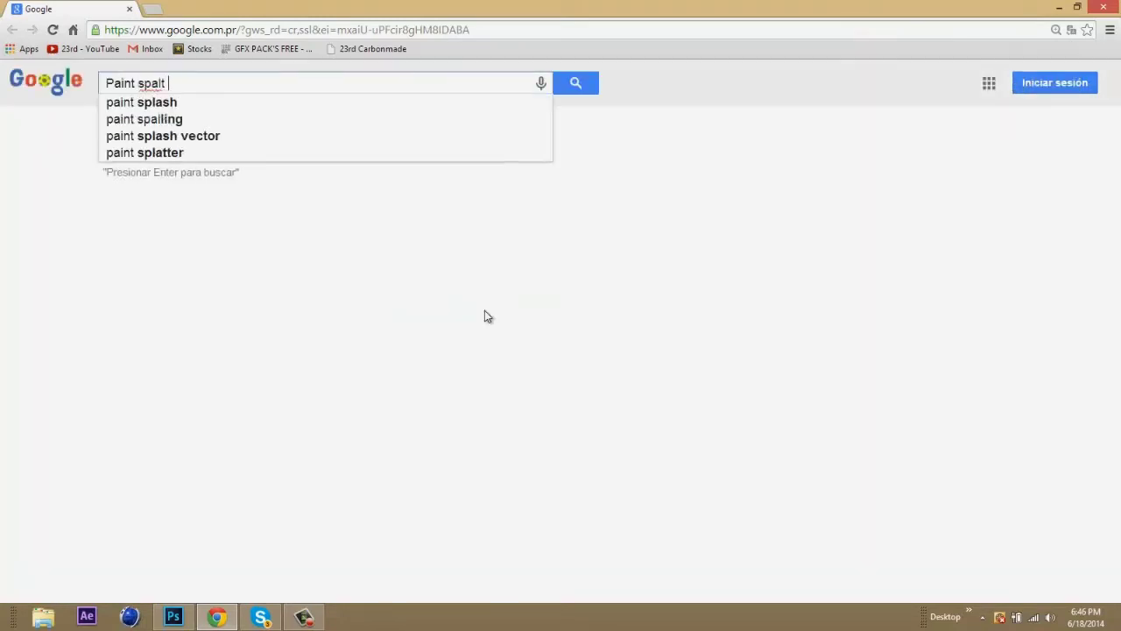
click(218, 104)
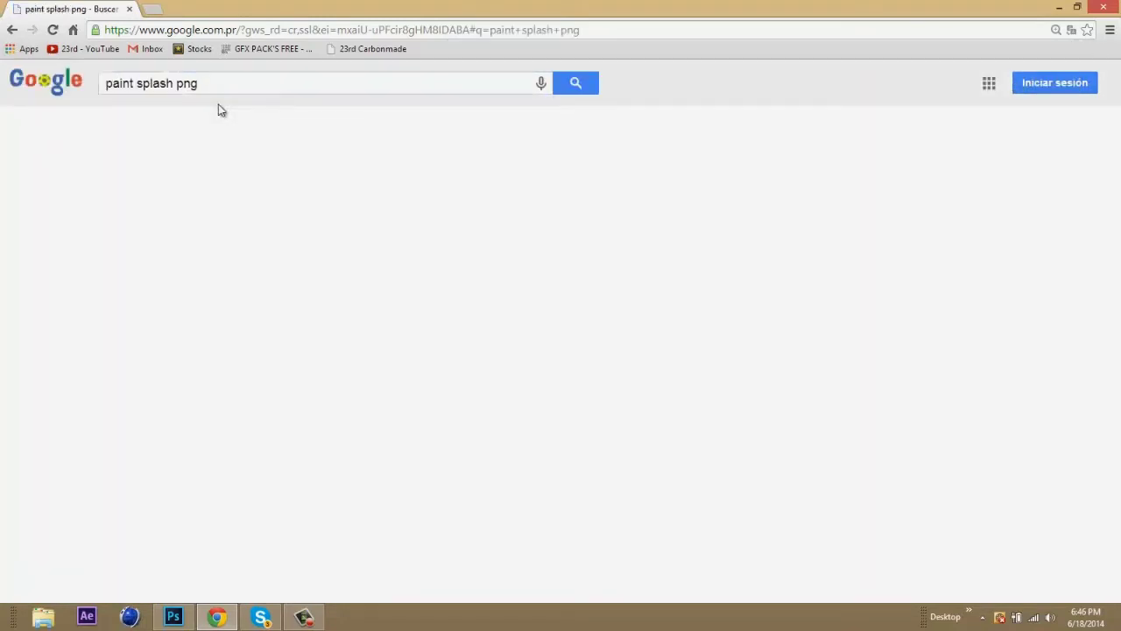
click(166, 144)
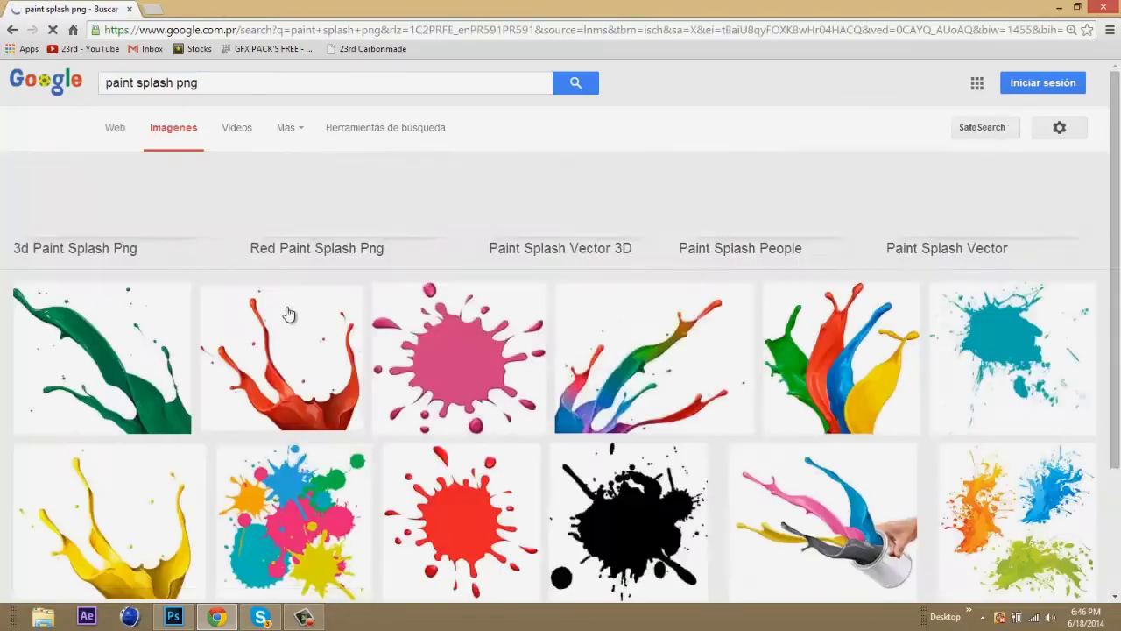
Step: Open the red deviantART paint splatter image and save it to Pictures as a JPEG named download
scroll(289, 313, down, 3)
scroll(480, 480, down, 3)
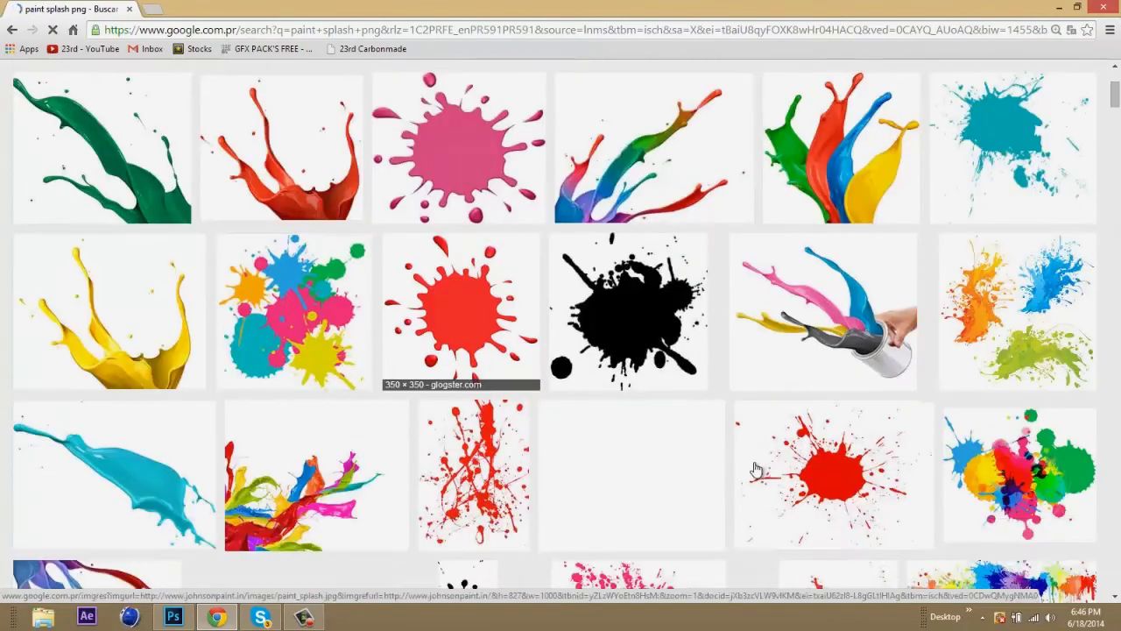
click(473, 386)
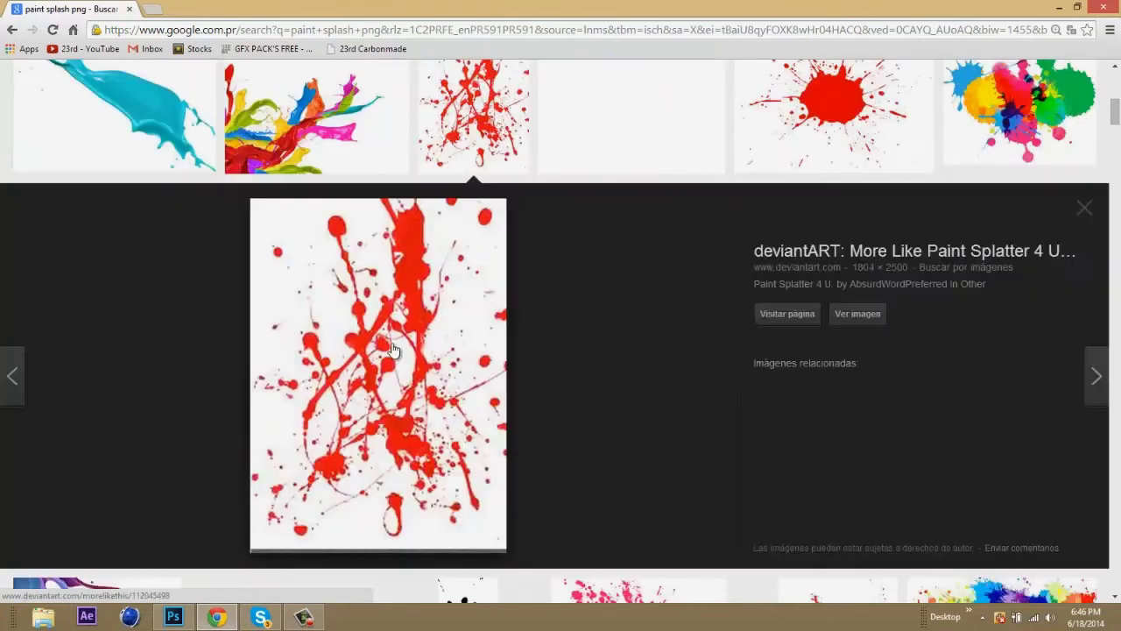
right_click(396, 355)
click(442, 454)
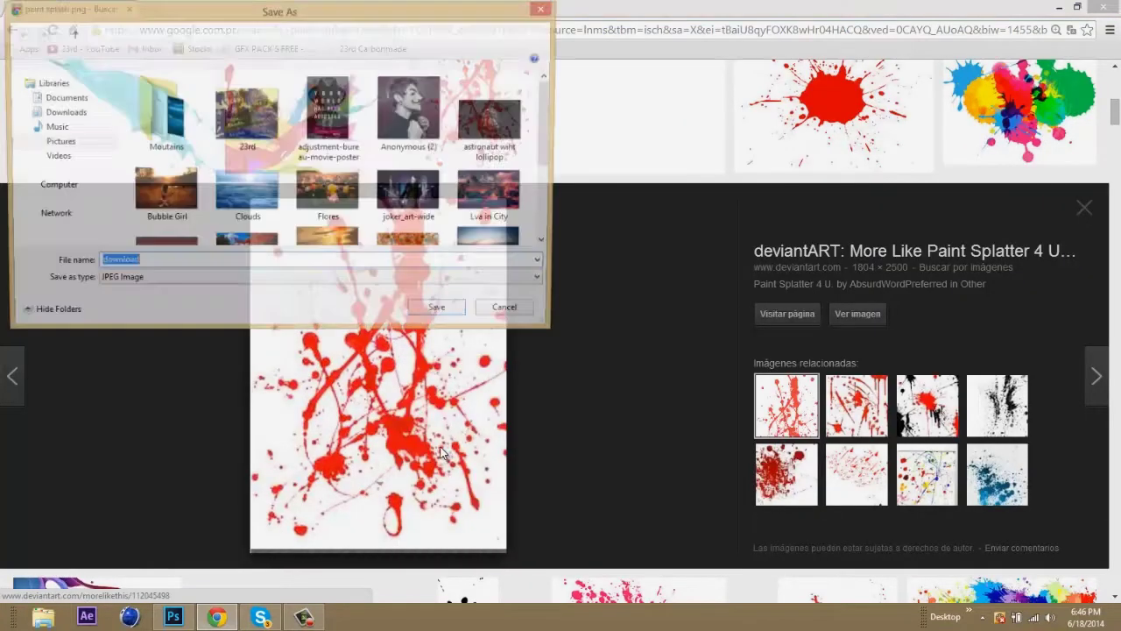
click(442, 317)
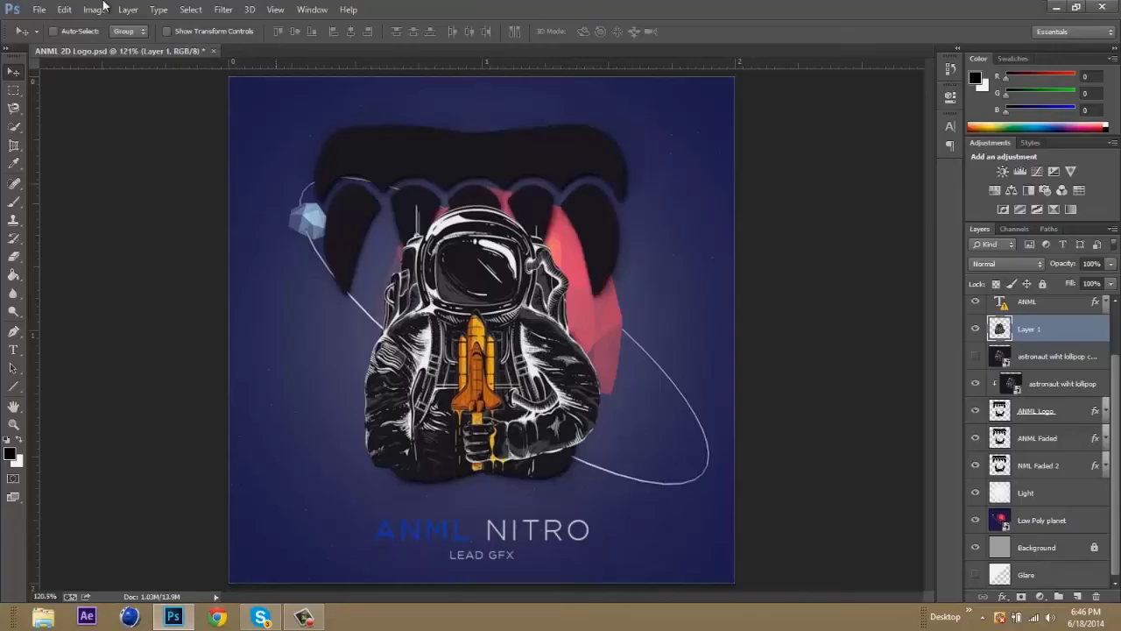
Step: Return to Photoshop and place the saved paint splatter image from Pictures above the astronaut layer
click(39, 9)
click(65, 237)
click(422, 162)
drag(723, 258, 724, 323)
click(455, 154)
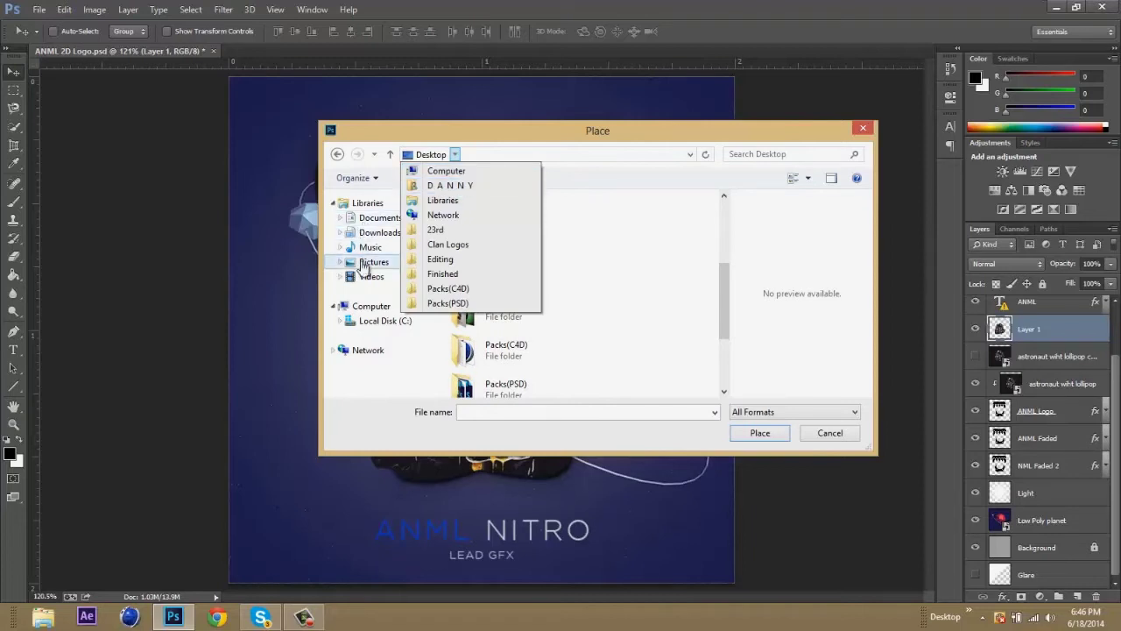
click(374, 262)
scroll(569, 307, down, 2)
click(658, 350)
click(759, 432)
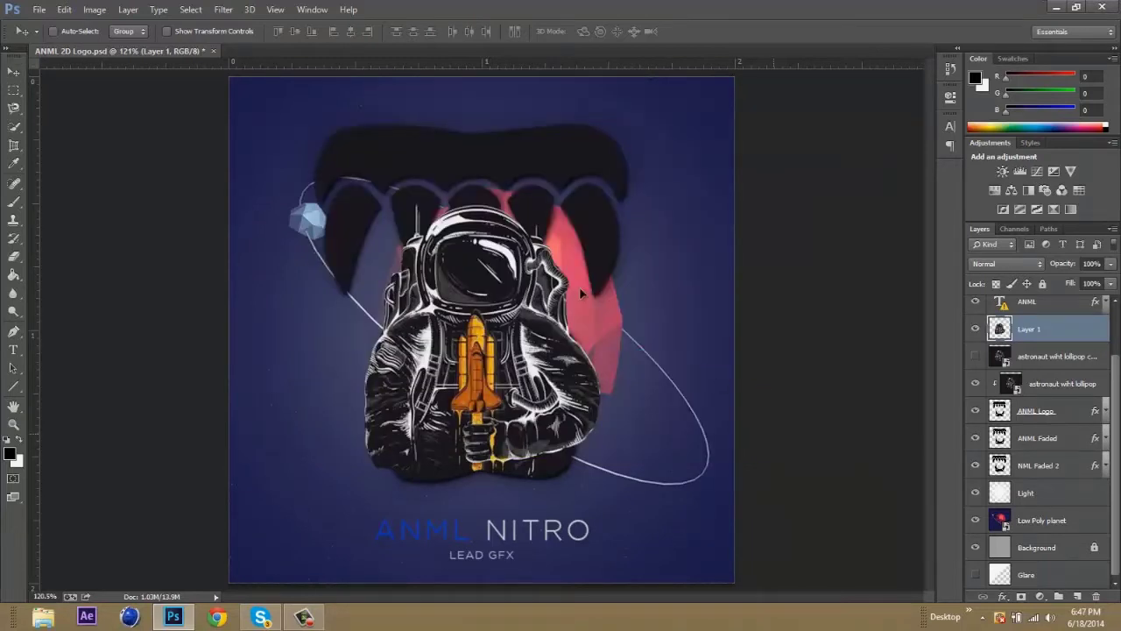
drag(295, 319, 290, 319)
key(Return)
Step: Set the splatter layer's blend mode to Screen and move the image lower on the canvas
click(1007, 263)
click(999, 81)
drag(459, 259, 489, 377)
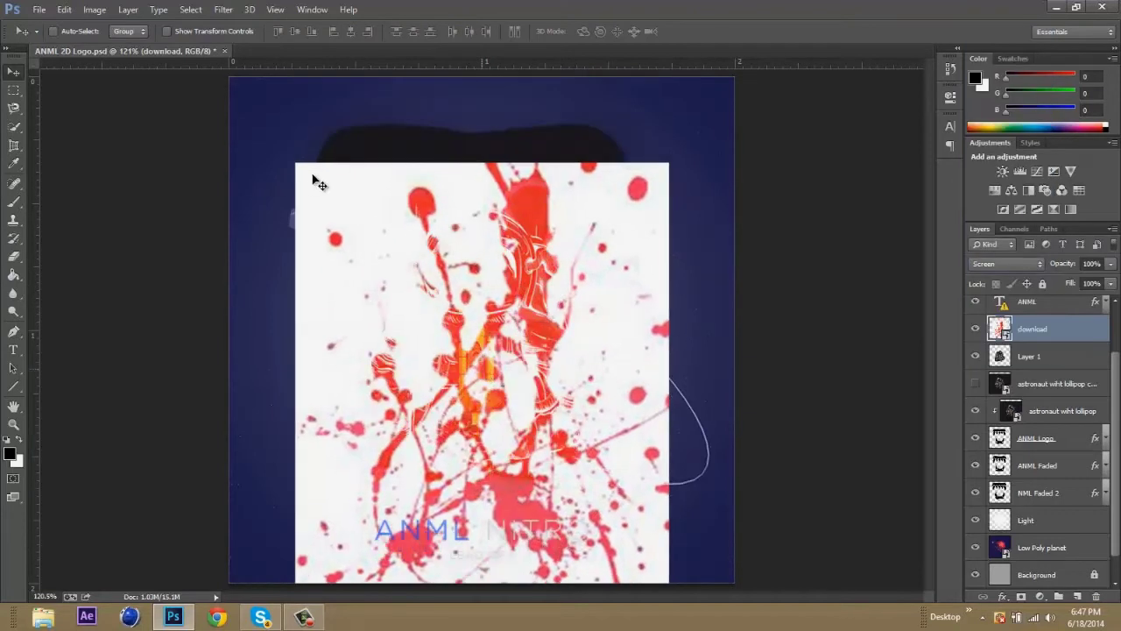
Step: Shrink the splatter image to about 18%, rotate it about 87°, and position it over the lower part of the artwork
key(ctrl+t)
drag(297, 164, 547, 503)
key(Return)
drag(625, 529, 546, 425)
key(ctrl+t)
drag(531, 583, 630, 482)
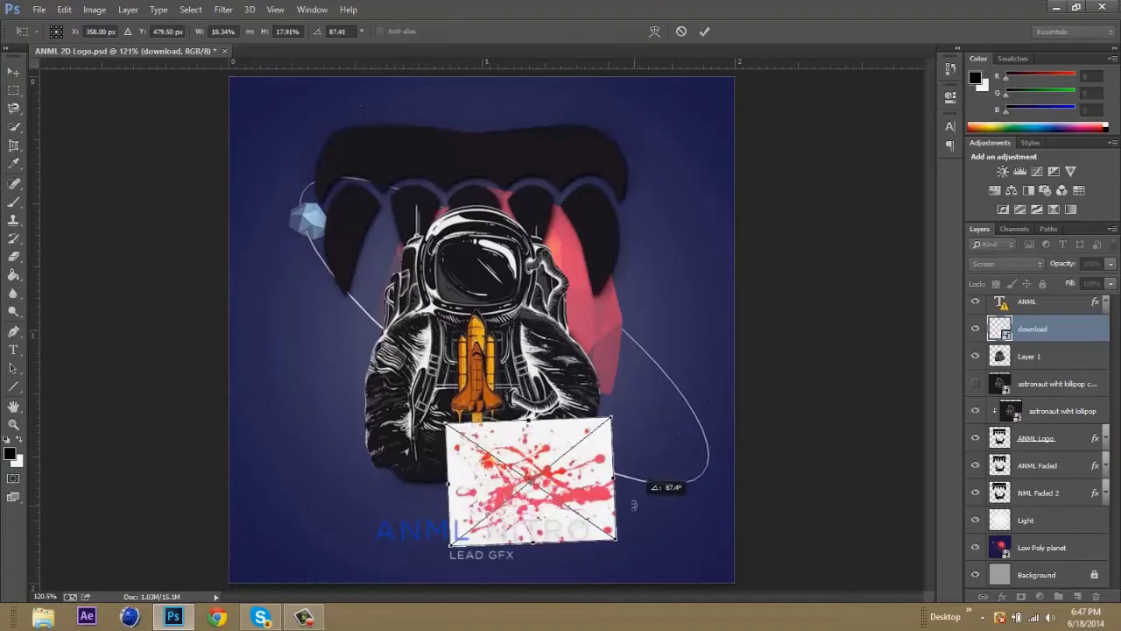
key(Return)
Step: Move the splatter image up, clear of the NITRO text
scroll(1051, 368, up, 2)
click(1058, 332)
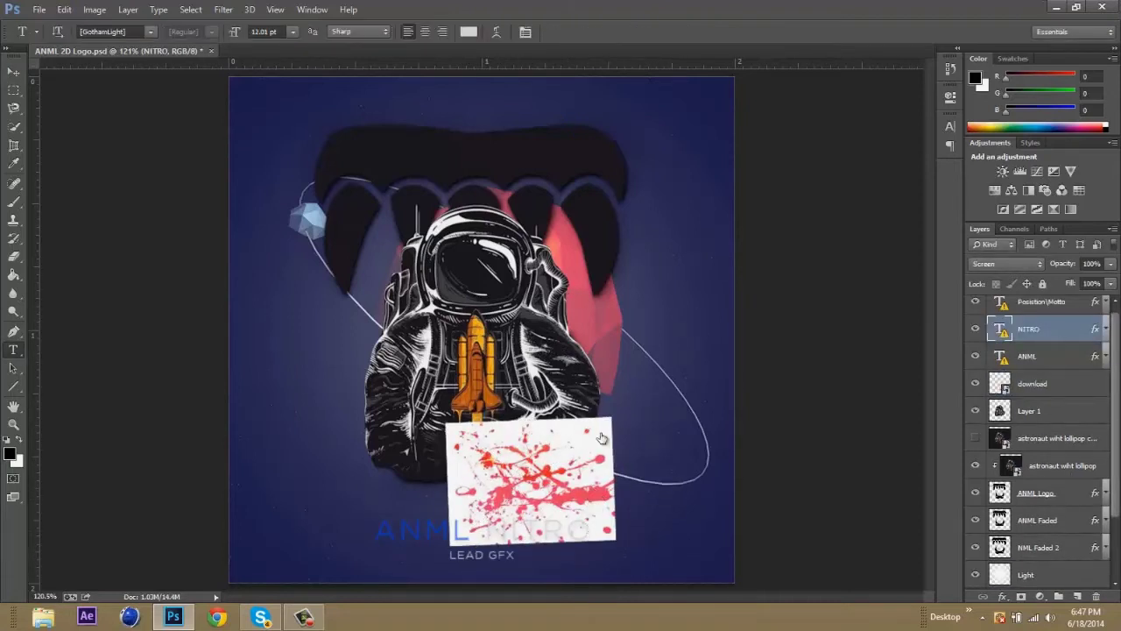
ctrl+click(580, 449)
drag(559, 451, 583, 414)
Step: Replace the NITRO text with 23RD
click(1027, 330)
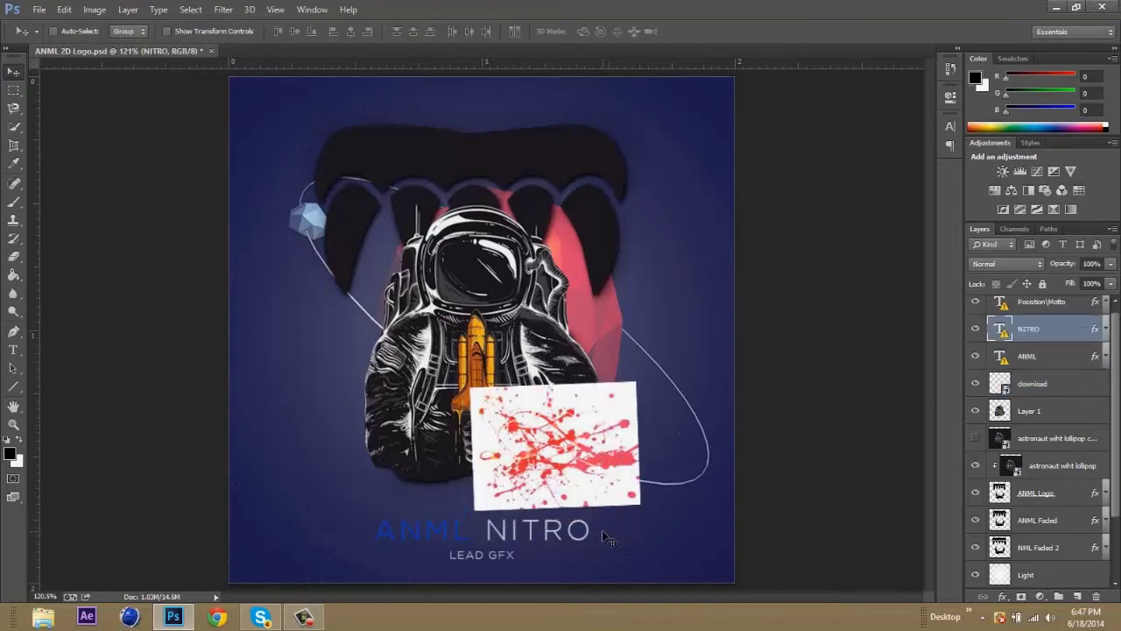
key(t)
click(591, 531)
click(1027, 354)
click(510, 262)
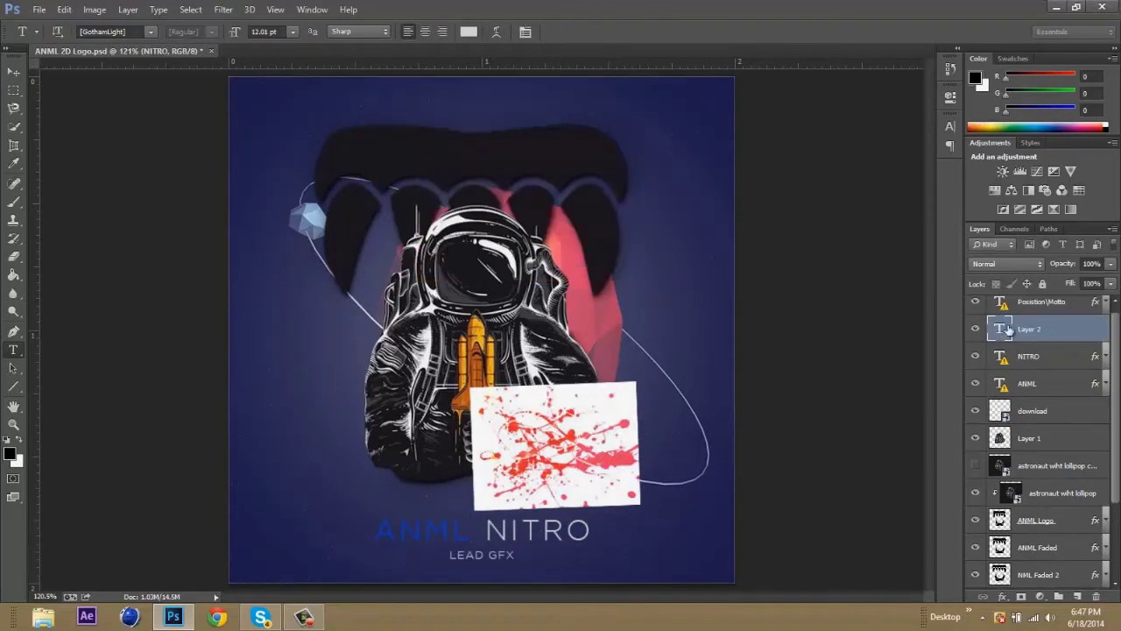
click(585, 533)
key(Return)
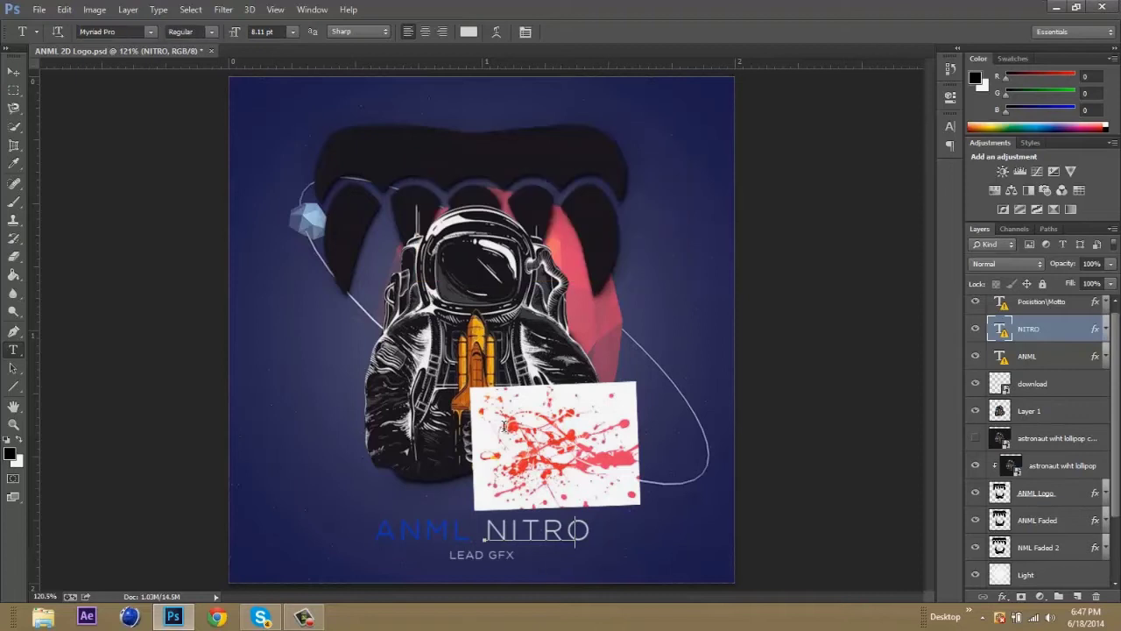
drag(557, 533, 471, 533)
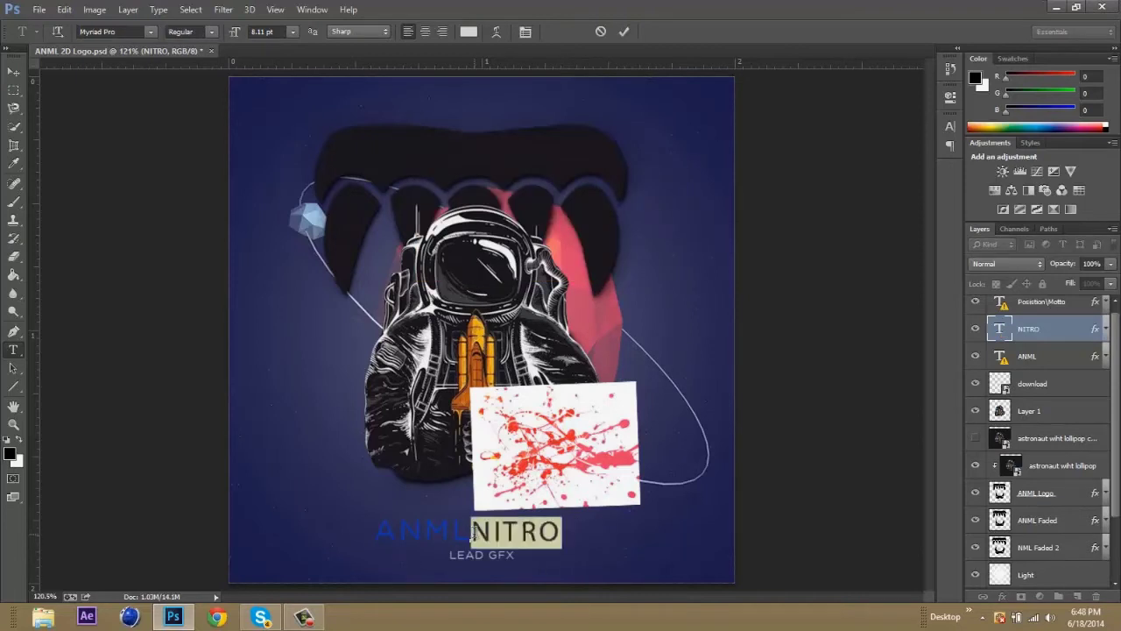
drag(568, 530, 501, 530)
drag(614, 517, 612, 519)
Step: Enlarge the 23RD and ANML texts together and centre them beneath the astronaut
click(13, 72)
shift+click(1014, 357)
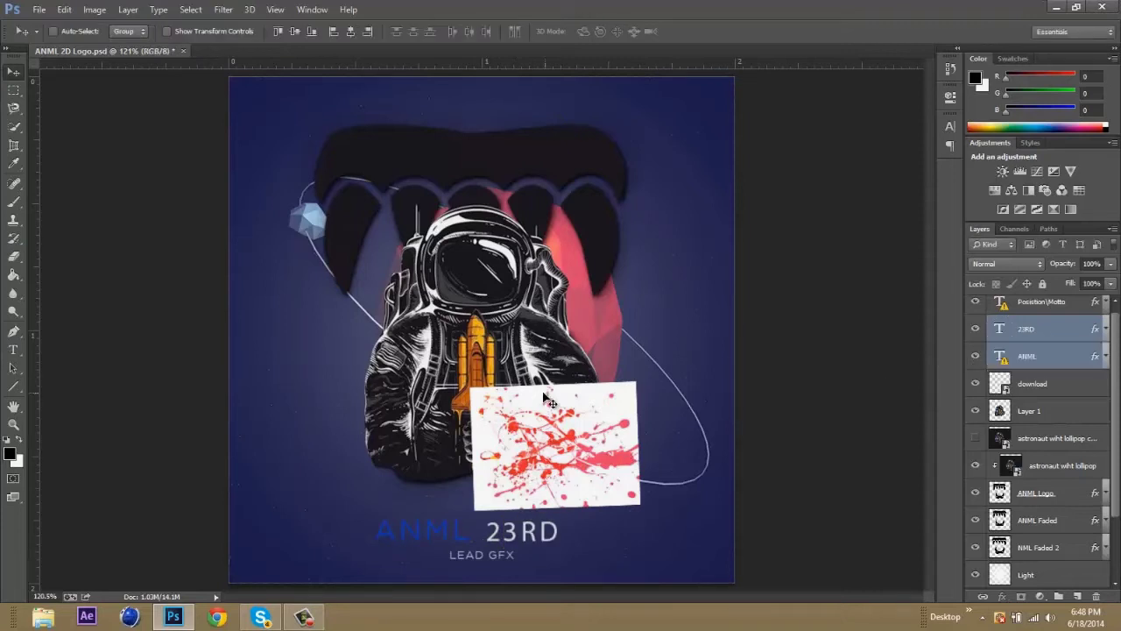
key(ctrl+t)
key(Return)
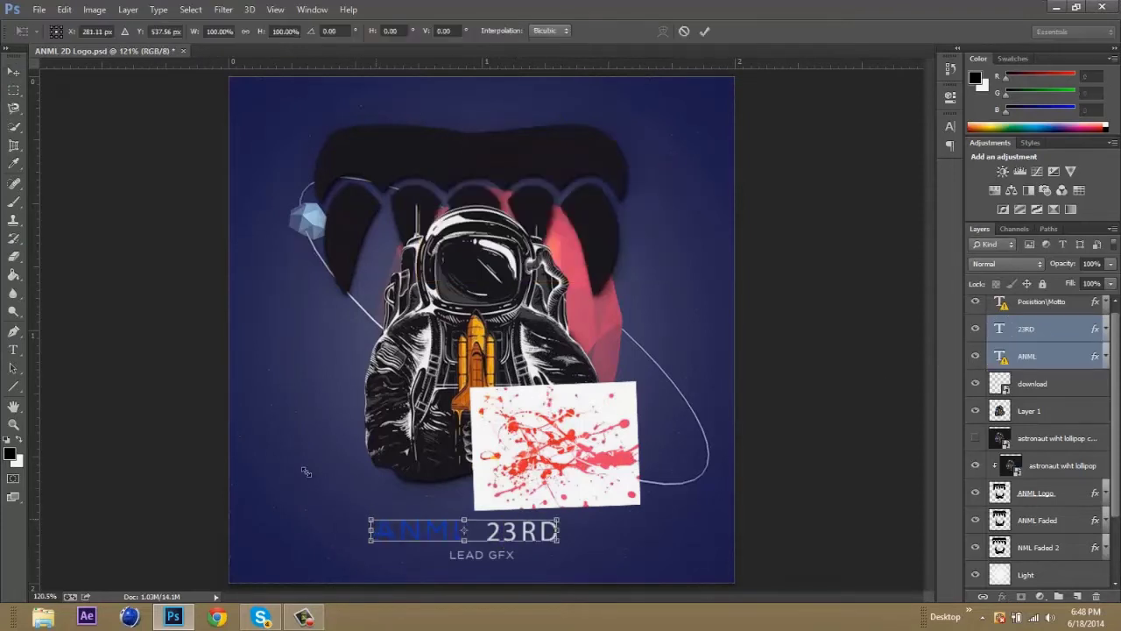
key(Return)
drag(397, 523, 446, 523)
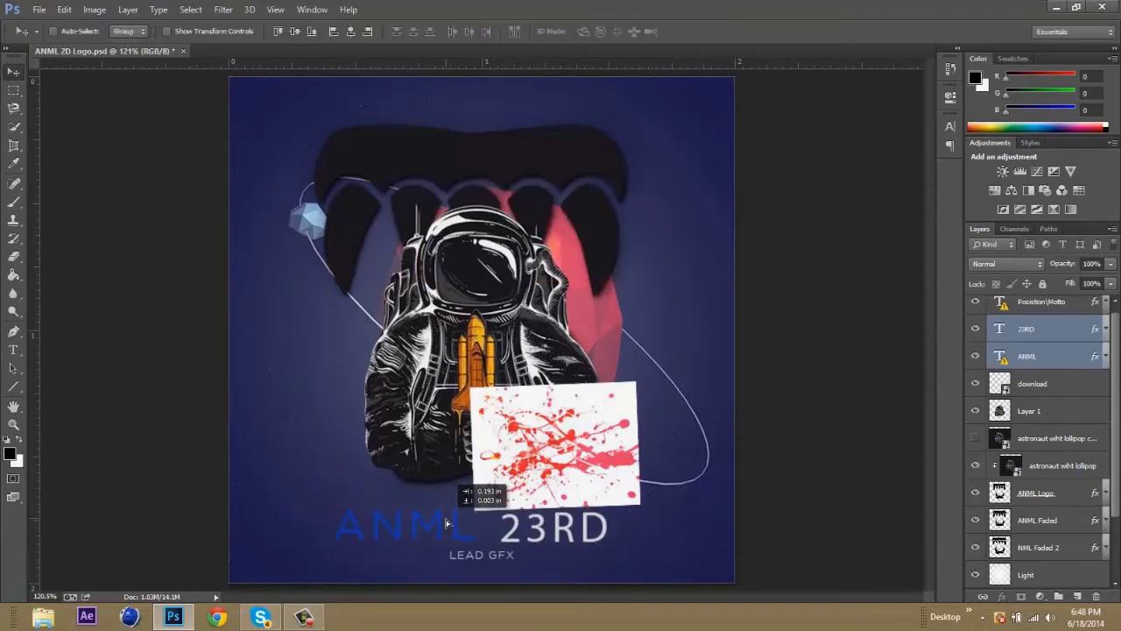
Step: Move the splatter layer above the 23RD text layer and clip it to that text
click(1034, 383)
drag(596, 473, 596, 541)
drag(1026, 389, 1054, 331)
right_click(1054, 331)
click(902, 255)
Step: Set the splatter layer's blend mode to Normal and position it over the last letters of 23RD
click(1014, 266)
click(998, 7)
drag(545, 514, 617, 537)
Step: Rasterize the splatter layer and shift its hue to yellow with Hue/Saturation
right_click(1067, 342)
click(990, 394)
key(ctrl+u)
drag(754, 214, 696, 219)
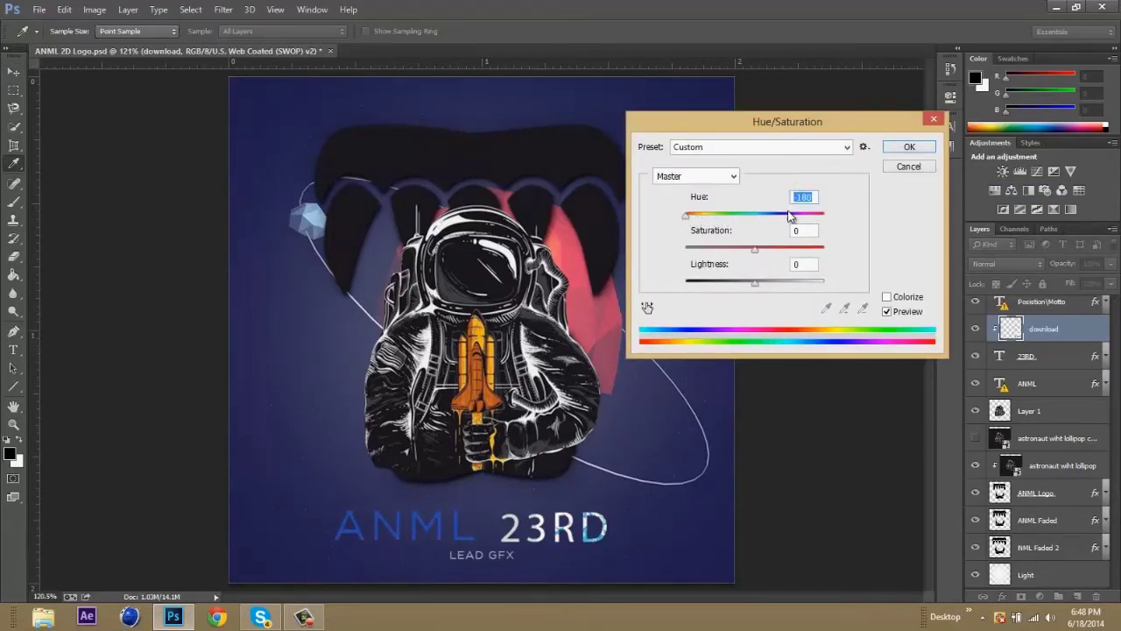
click(784, 211)
click(911, 149)
Step: Duplicate the splatter, move the copy over the first digit of 23RD, and order it beneath the original splatter layer
key(ctrl+j)
drag(581, 544, 438, 538)
drag(1044, 336, 1040, 368)
Step: Set the hue of the splatter copy over the first digit of 23RD to -180 with Hue/Saturation
key(ctrl+u)
click(727, 214)
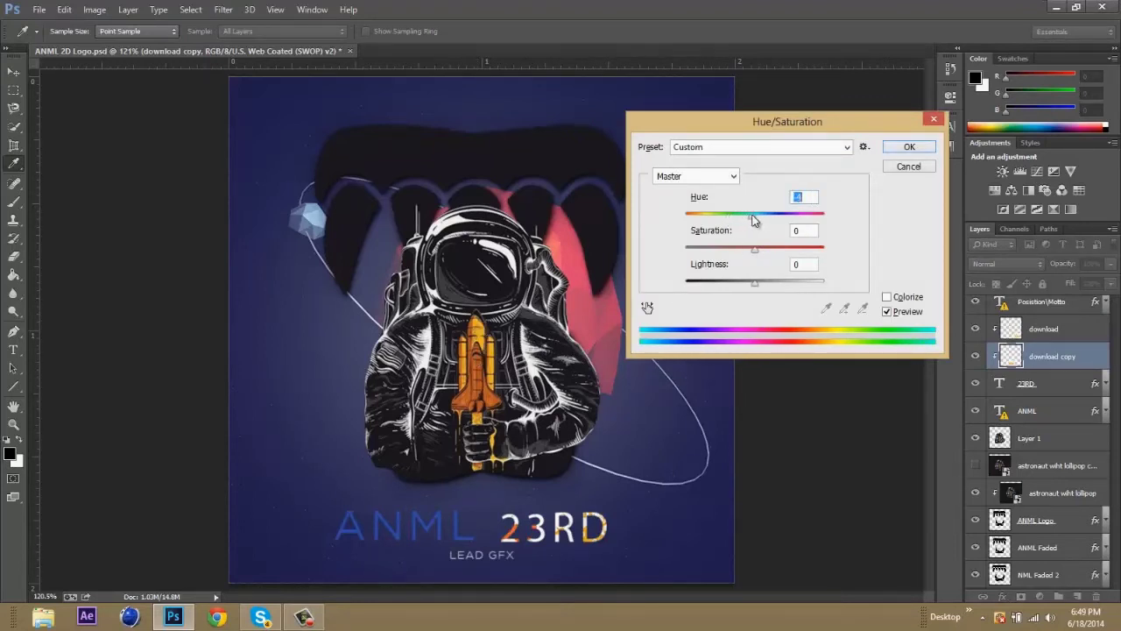
drag(791, 214, 688, 221)
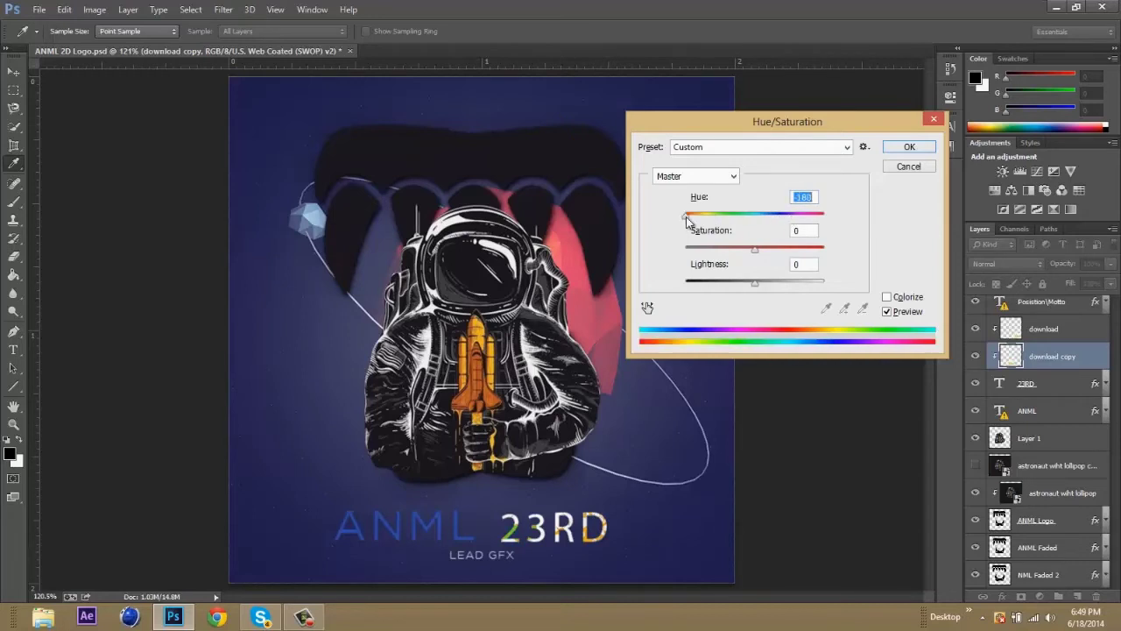
click(909, 147)
Step: Duplicate the recoloured splatter copy and order the duplicate directly above the 23RD text, clipped to it
key(ctrl+j)
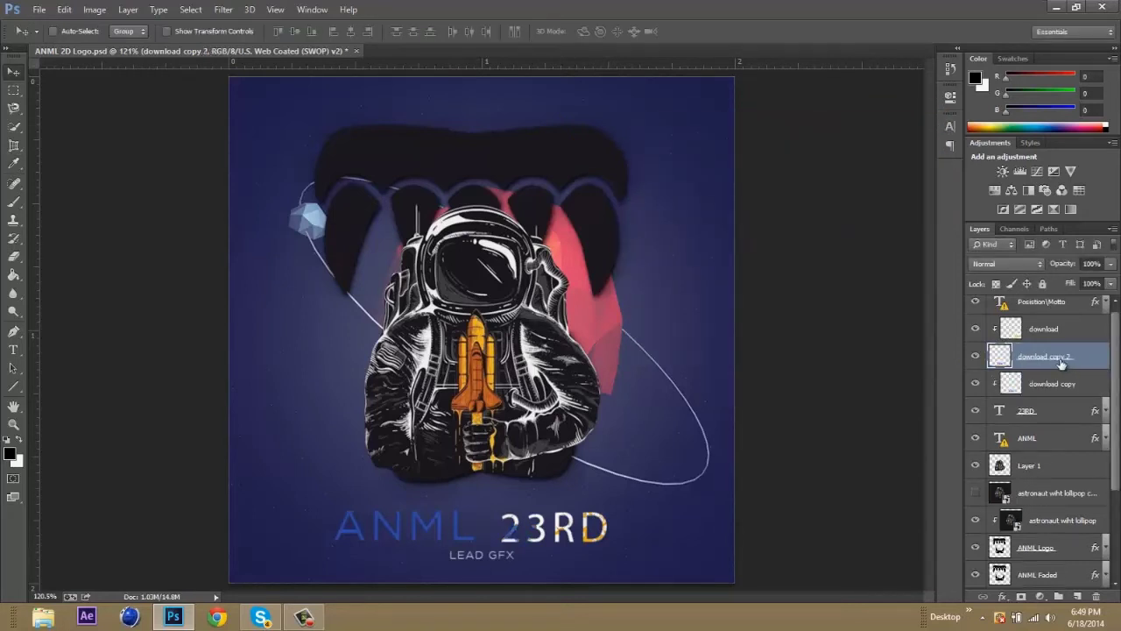
drag(699, 477, 572, 506)
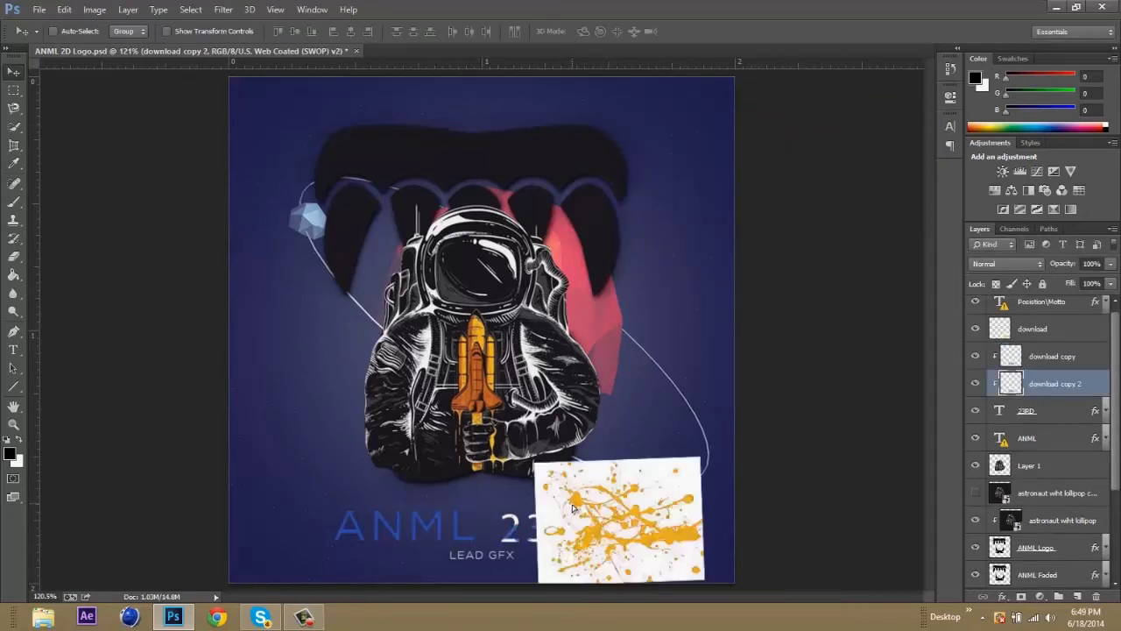
Step: Free-transform the original yellow splatter and position it over the last letters of 23RD
click(1039, 329)
drag(640, 556, 536, 490)
key(ctrl+t)
drag(644, 447, 556, 578)
key(Return)
drag(561, 498, 632, 498)
Step: Order the yellow splatter layer between the two splatter copies so it clips to 23RD, and nudge its position
click(1047, 386)
drag(1057, 329, 1049, 370)
drag(601, 530, 610, 529)
Step: Set the hue of the first splatter copy, the topmost one clipped to 23RD, to -180 with Hue/Saturation
click(1077, 341)
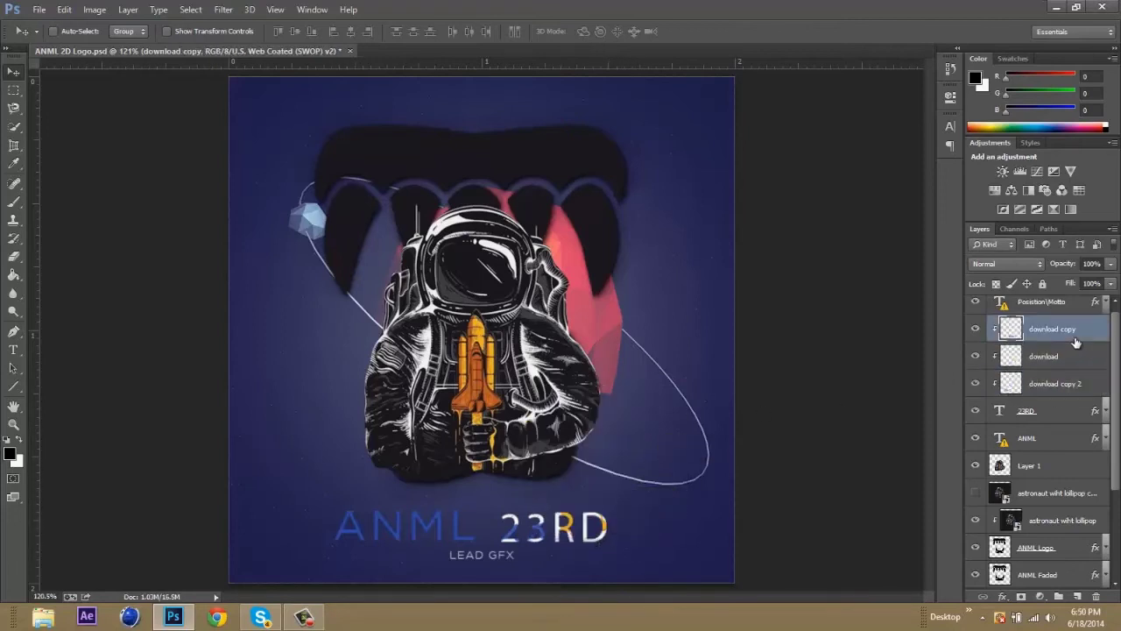
key(ctrl+u)
click(822, 216)
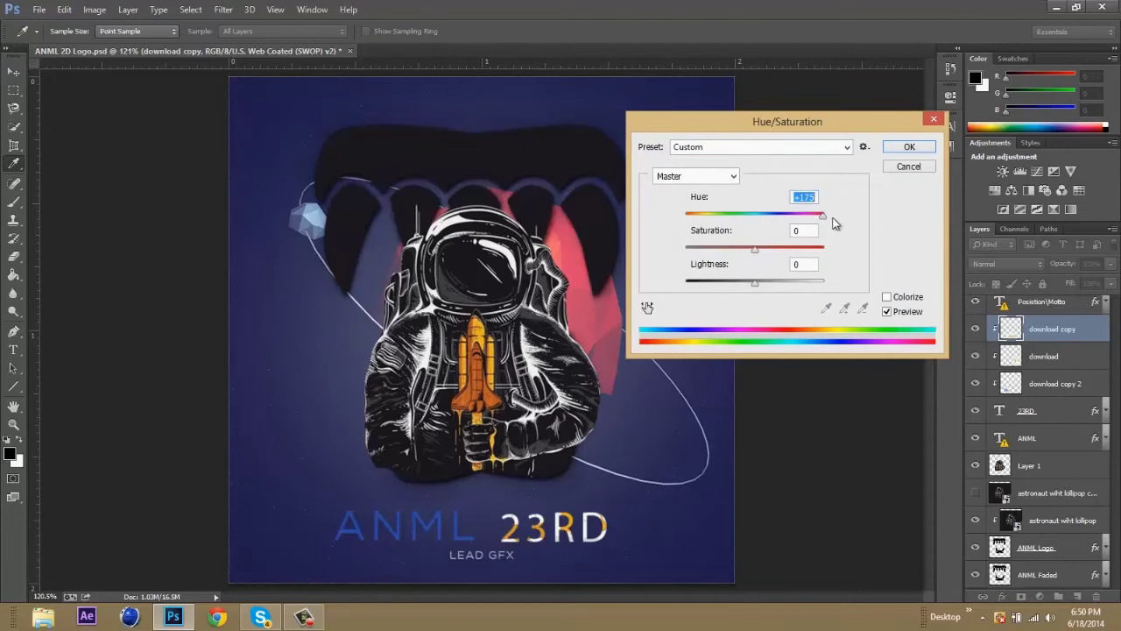
drag(813, 225, 688, 221)
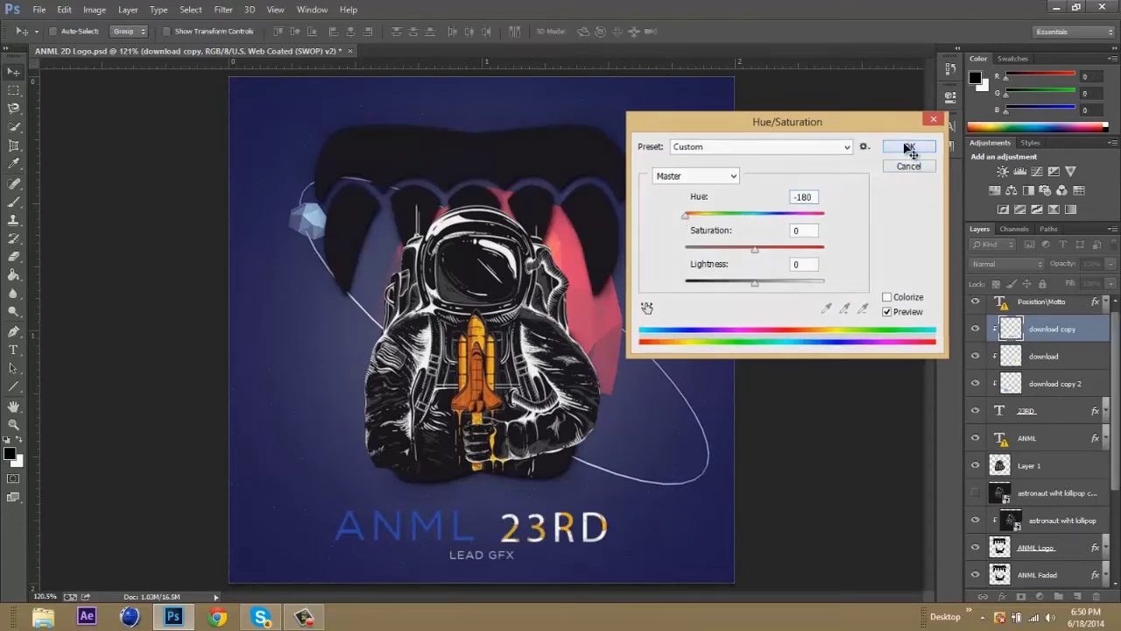
click(910, 146)
Step: Change the font of the LEAD GFX tagline beneath the name to Bebas
click(13, 424)
drag(484, 554, 581, 558)
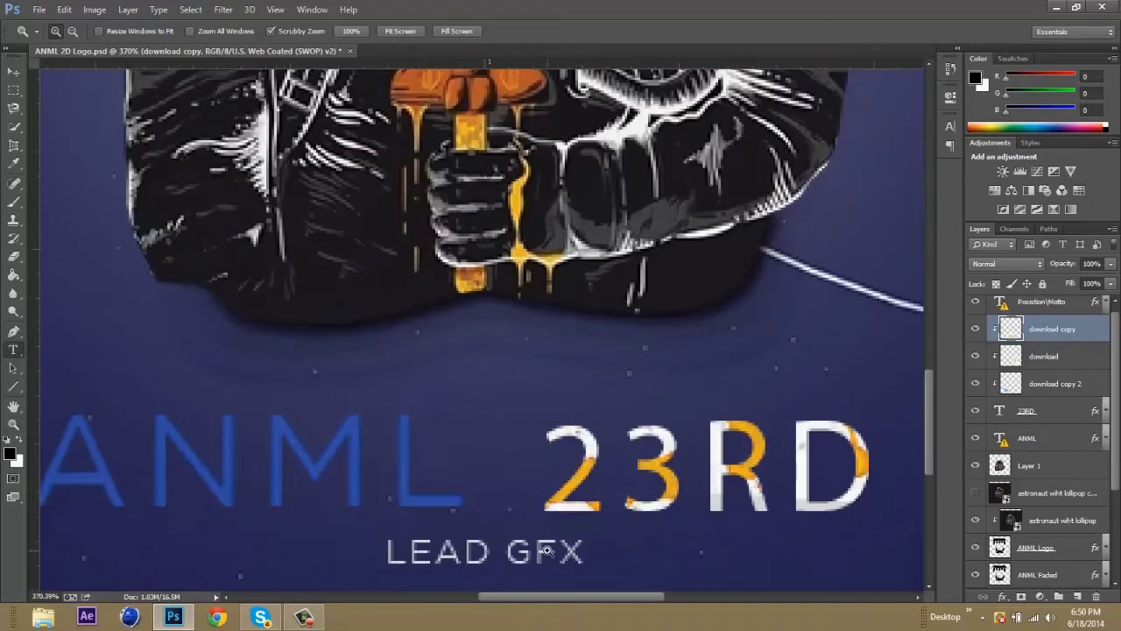
key(t)
click(583, 562)
click(538, 262)
click(117, 31)
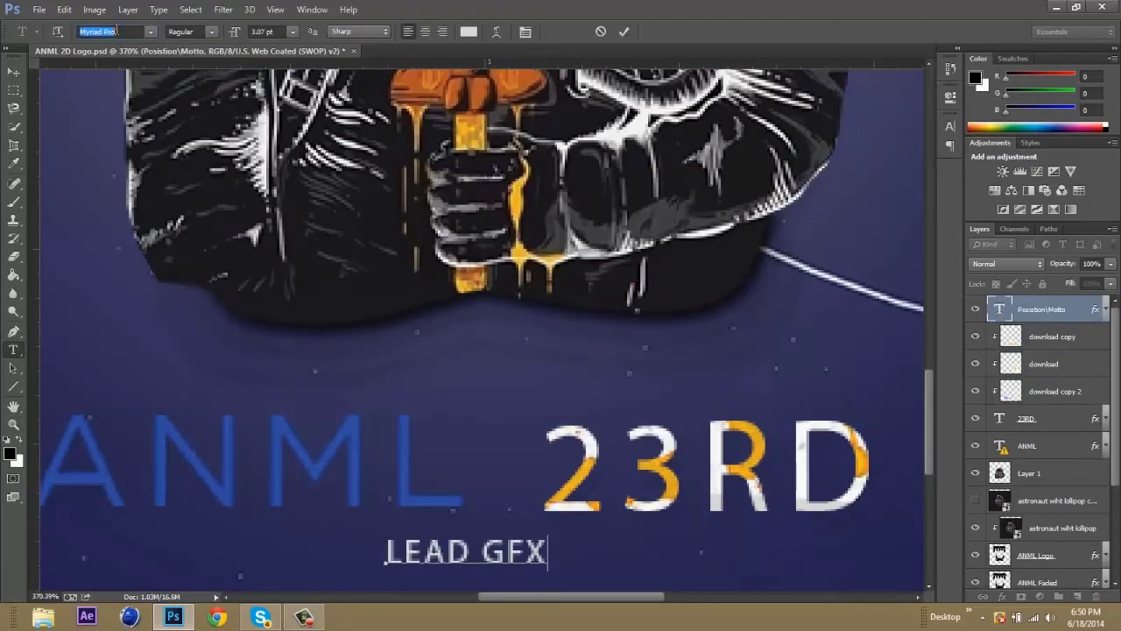
key(ctrl+a)
click(150, 32)
click(118, 33)
click(150, 35)
click(372, 353)
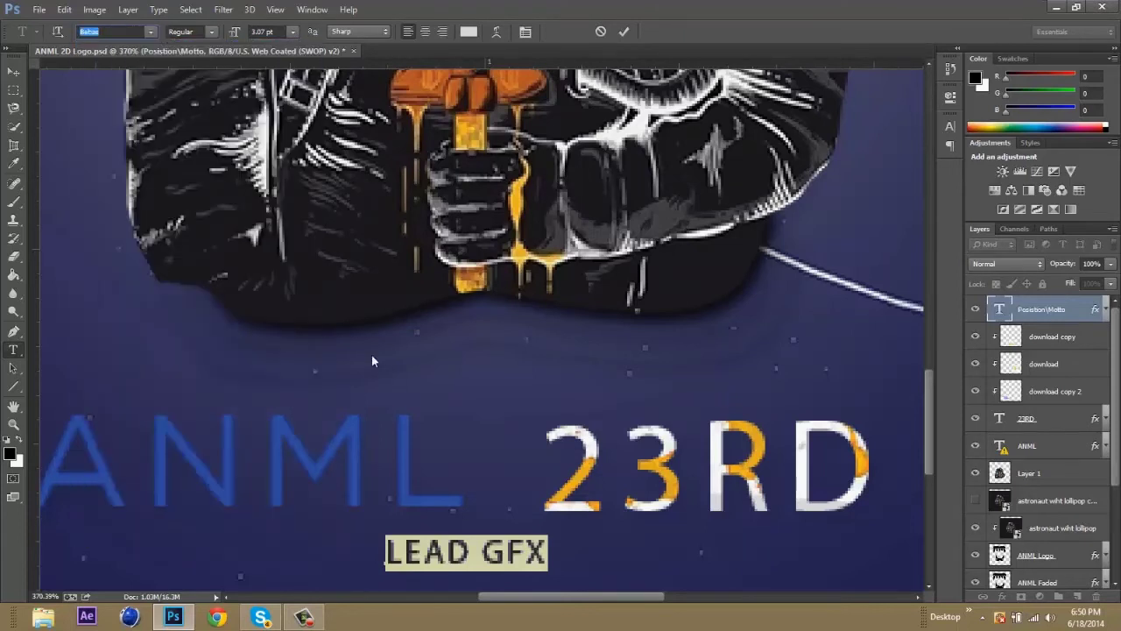
click(348, 535)
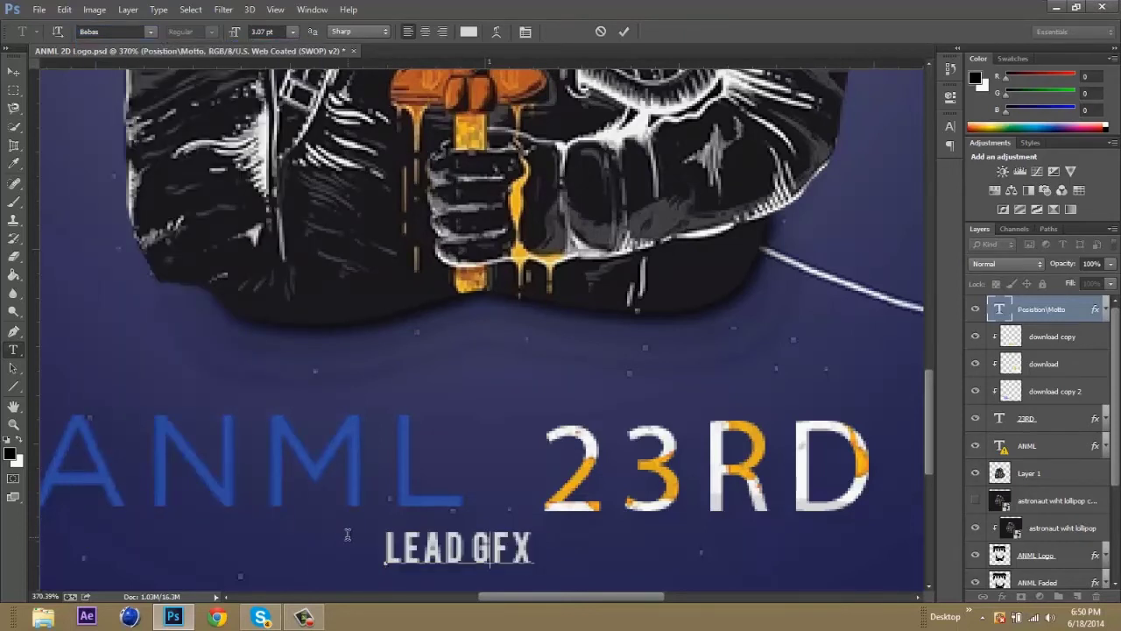
Step: Replace the tagline text with PROUD DESIGNER FOR ANML
text(PROUD DESIGNER FOR ANML)
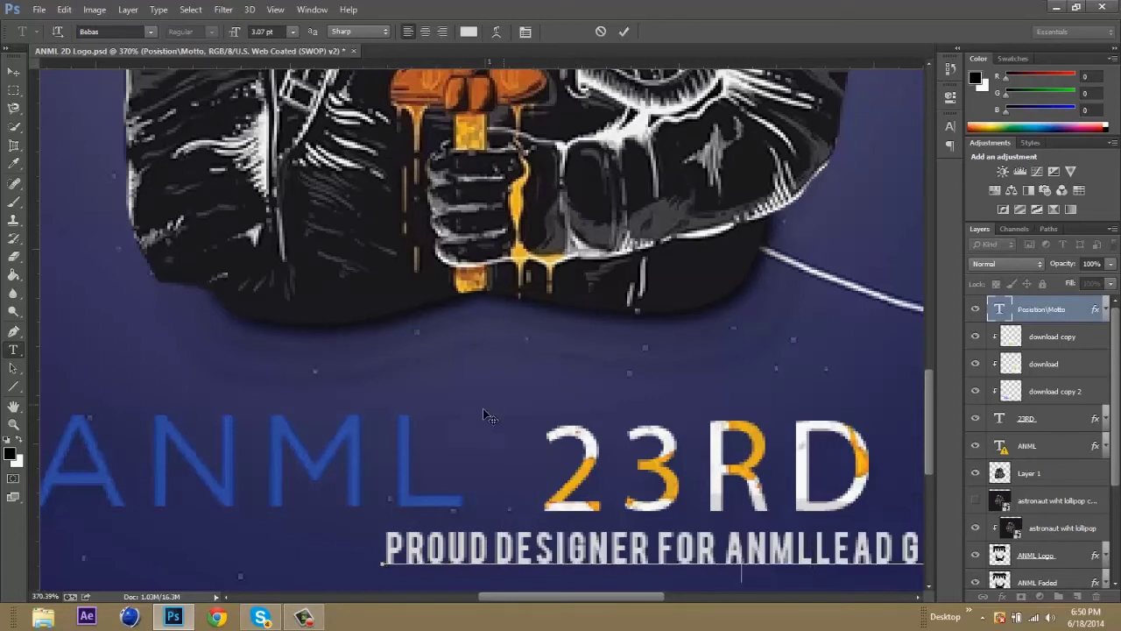
key(shift+End)
key(BackSpace)
click(13, 423)
right_click(307, 473)
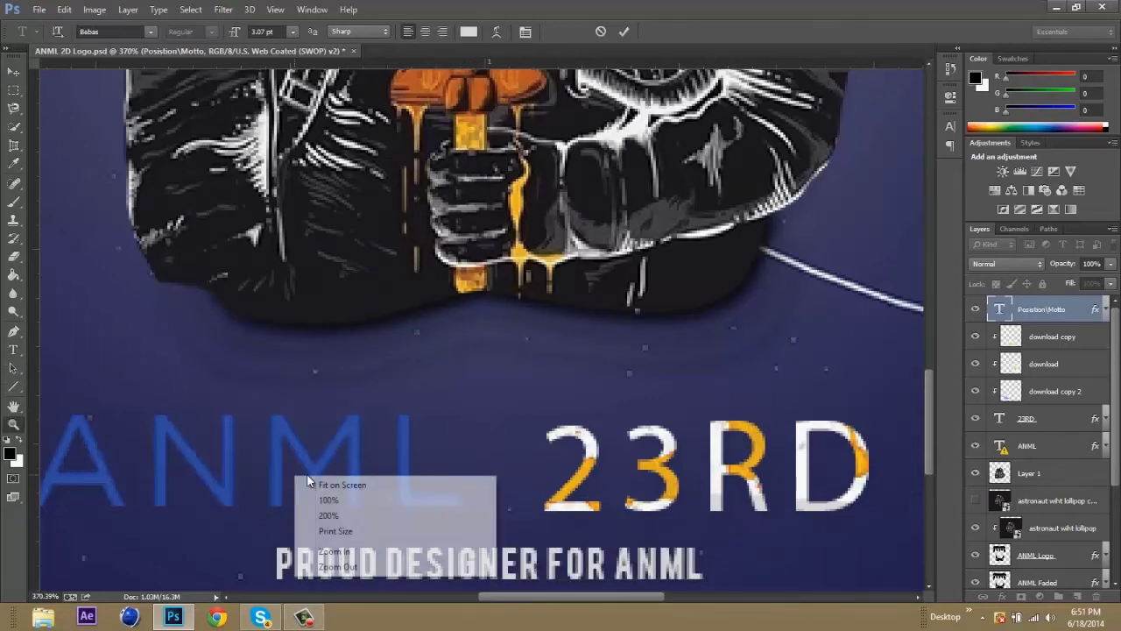
click(337, 487)
Step: Enlarge the tagline to roughly the width of the ANML 23RD name and position it just below
key(v)
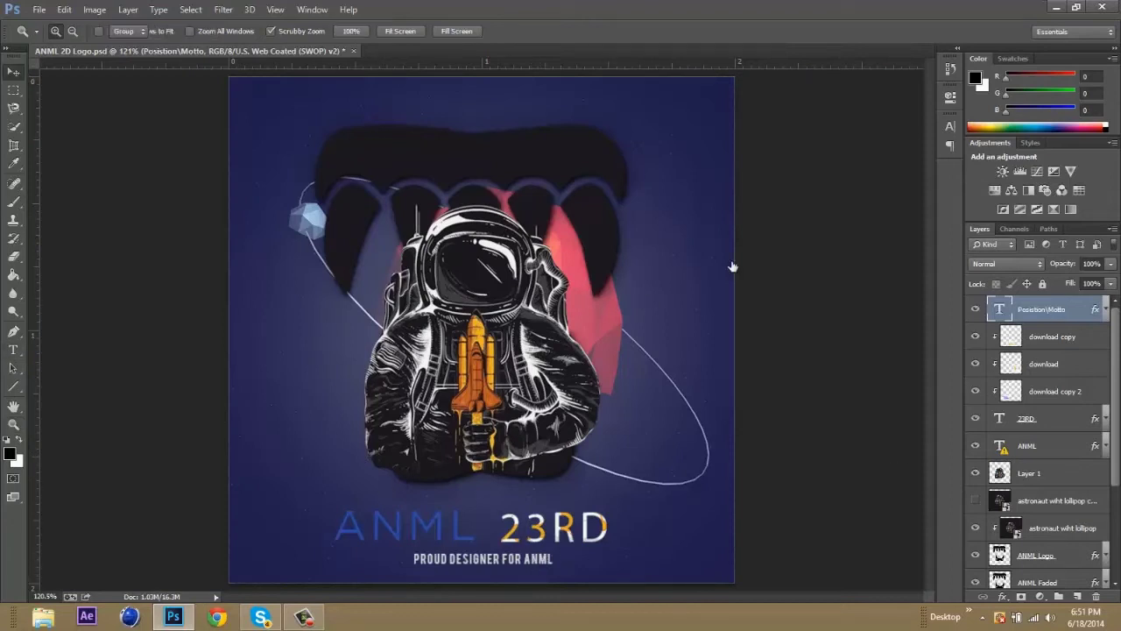
key(ctrl+t)
drag(412, 550, 344, 531)
drag(553, 577, 612, 596)
drag(551, 558, 553, 566)
key(Return)
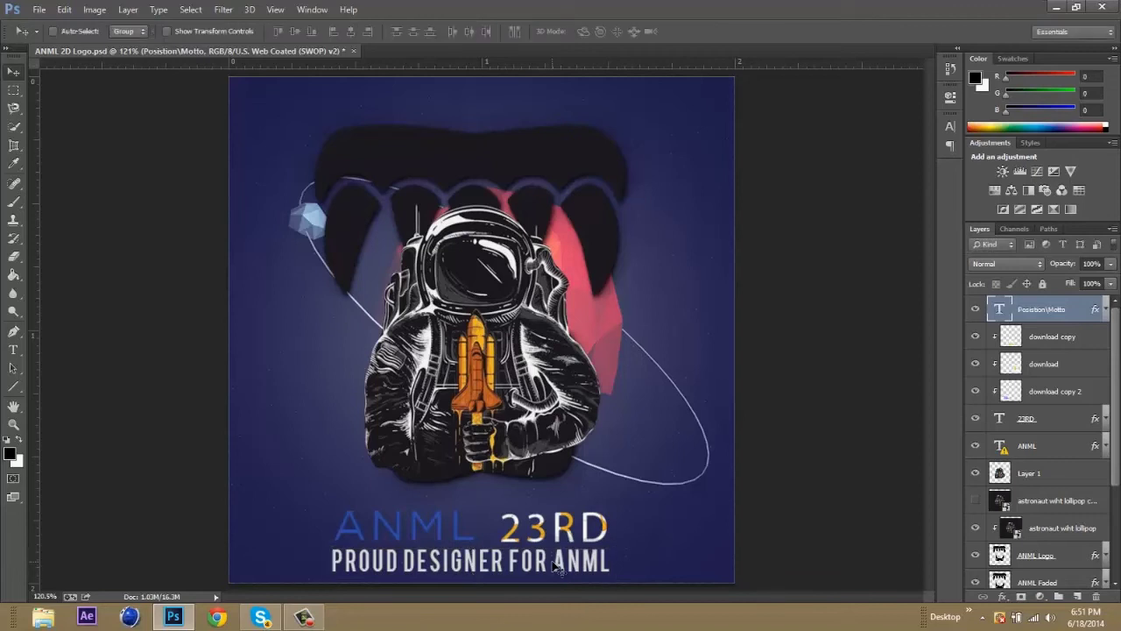
Step: Place the red paint splatter image into the logo document
click(40, 9)
click(61, 238)
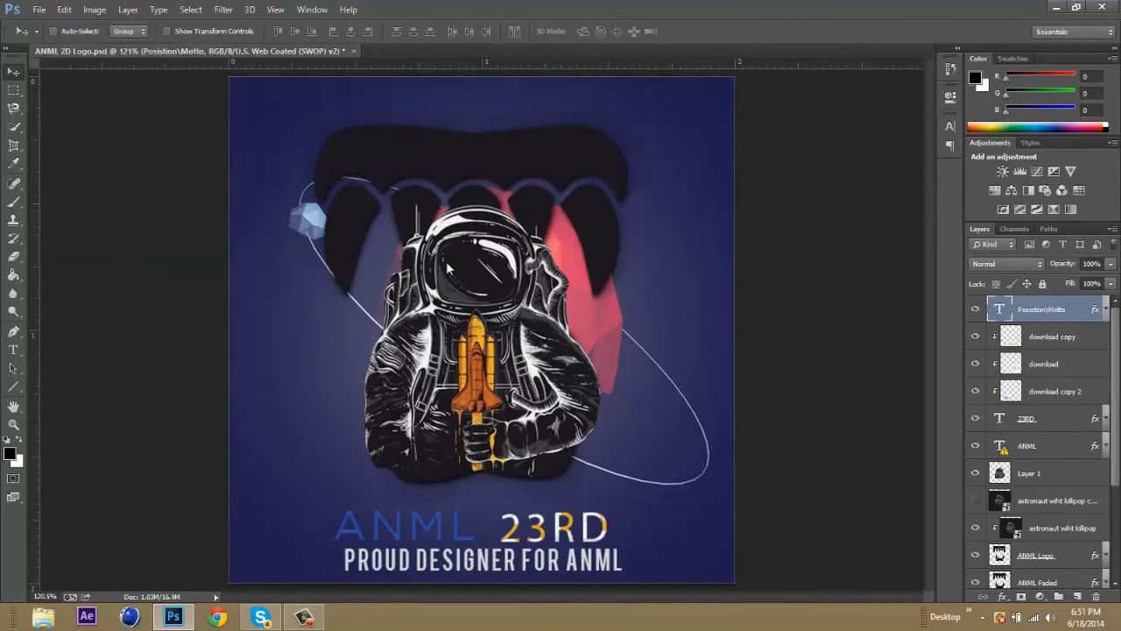
scroll(721, 235, down, 2)
click(657, 320)
click(760, 433)
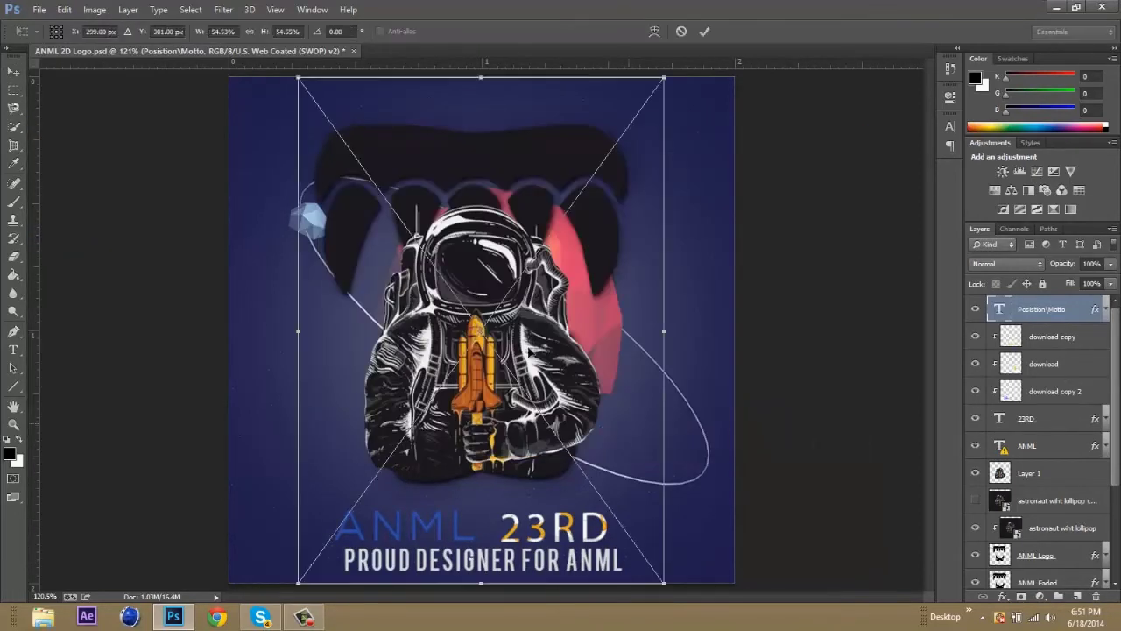
Step: Scale down the placed red splatter and position it over the first words of the tagline
drag(548, 383, 488, 540)
drag(241, 236, 387, 427)
key(Return)
drag(465, 498, 342, 535)
Step: Clip the red splatter to the tagline text and add a second clipped copy over the tagline's last words
right_click(1060, 312)
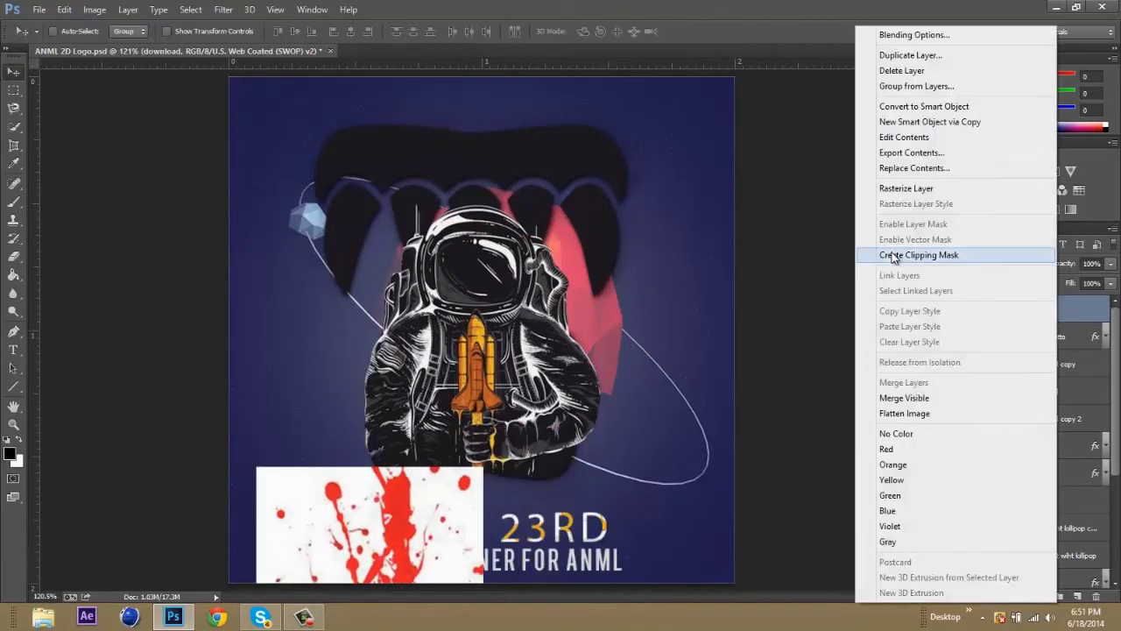
click(894, 257)
drag(404, 512, 607, 482)
right_click(1052, 312)
click(920, 255)
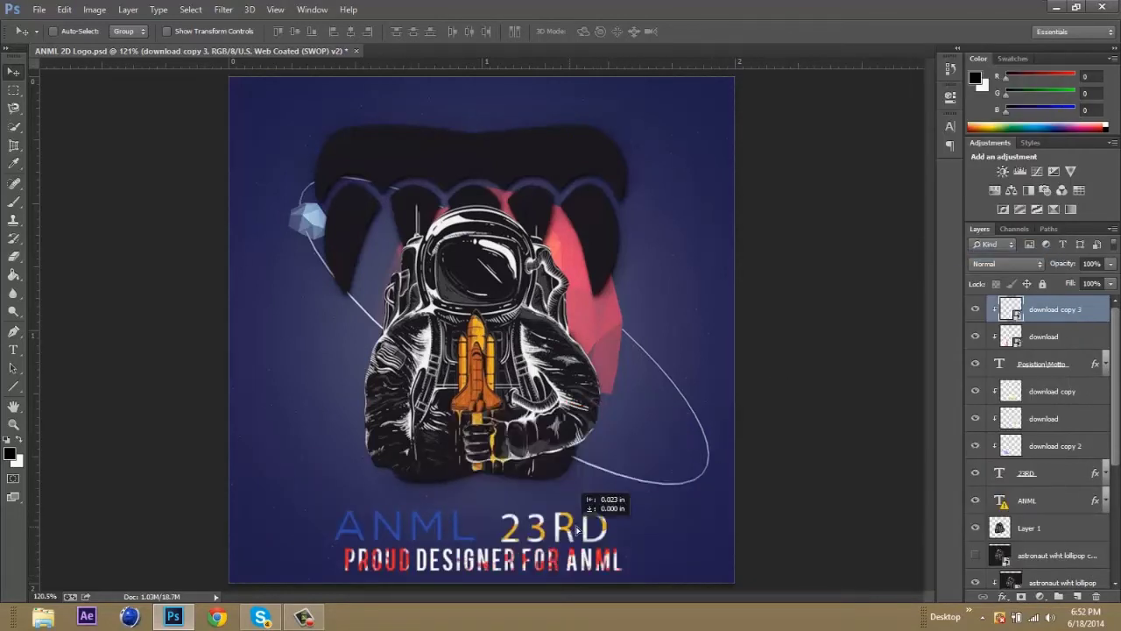
Step: Change the colour of the ANML text to red cf0101
ctrl+click(454, 519)
key(t)
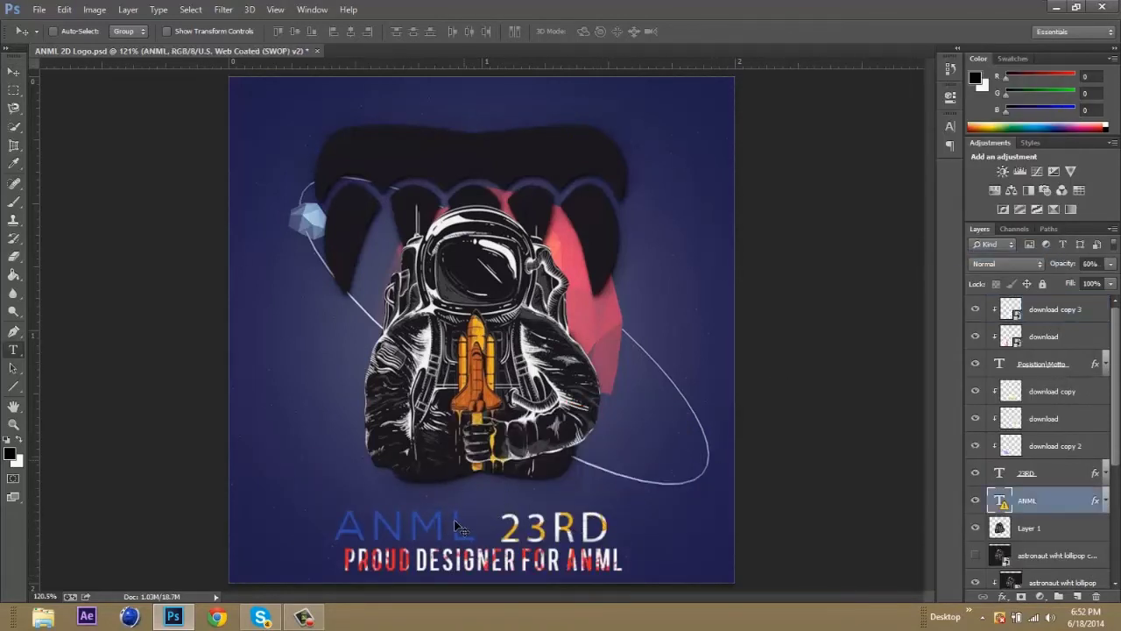
click(472, 533)
key(Return)
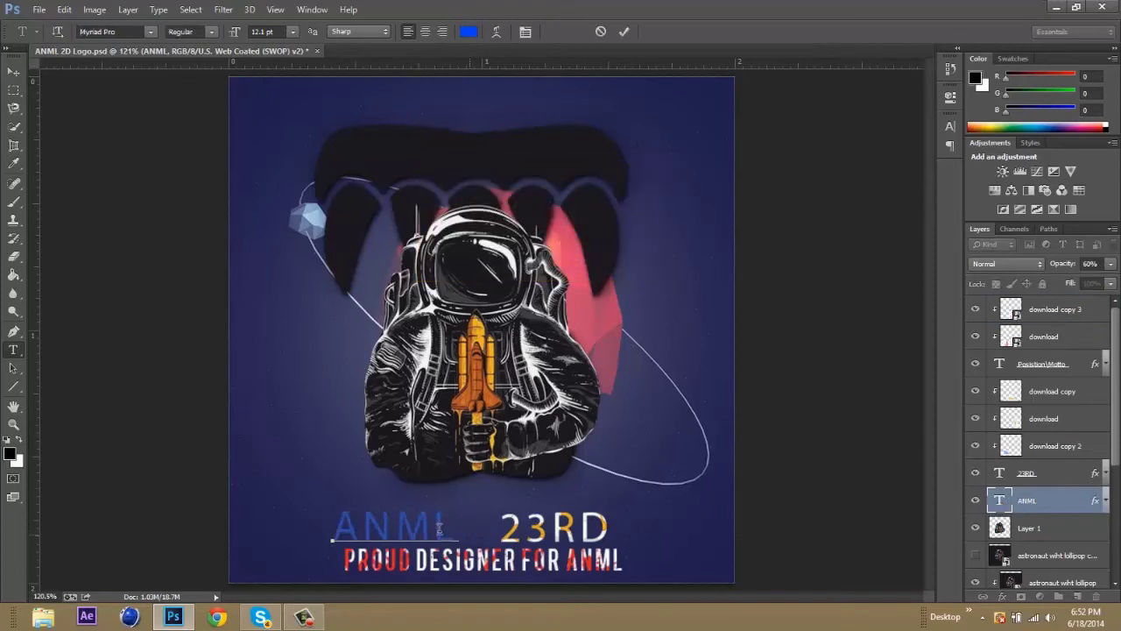
drag(464, 530, 403, 503)
click(468, 33)
click(588, 310)
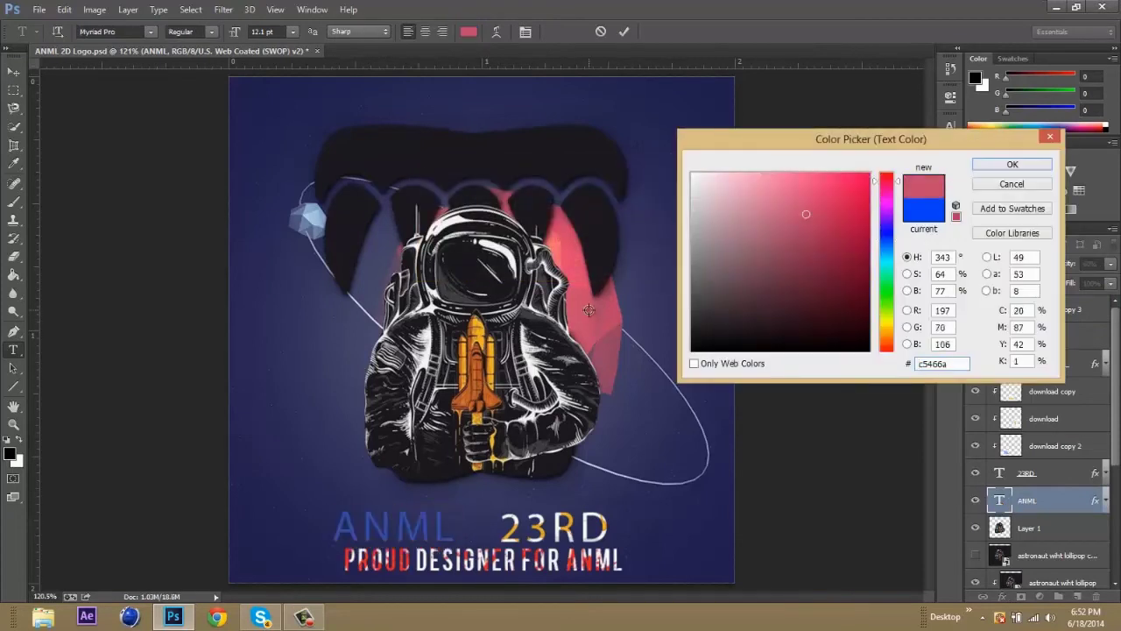
click(843, 207)
mouse_move(839, 262)
mouse_down()
mouse_move(893, 169)
mouse_move(855, 219)
mouse_move(868, 281)
mouse_move(876, 273)
mouse_up()
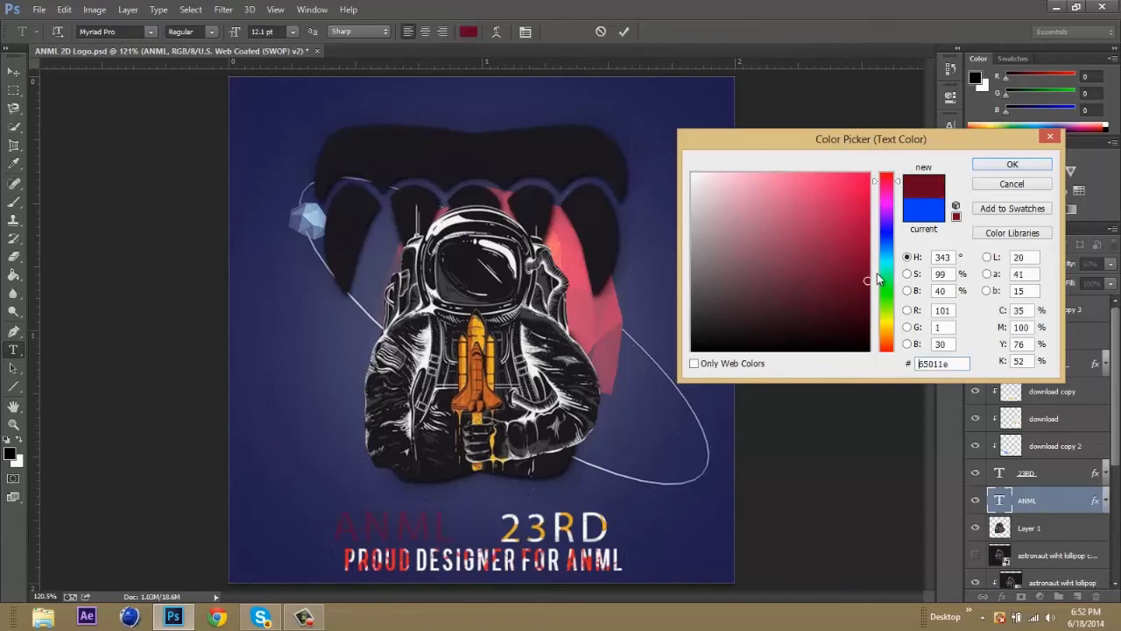
drag(892, 225, 888, 173)
click(868, 207)
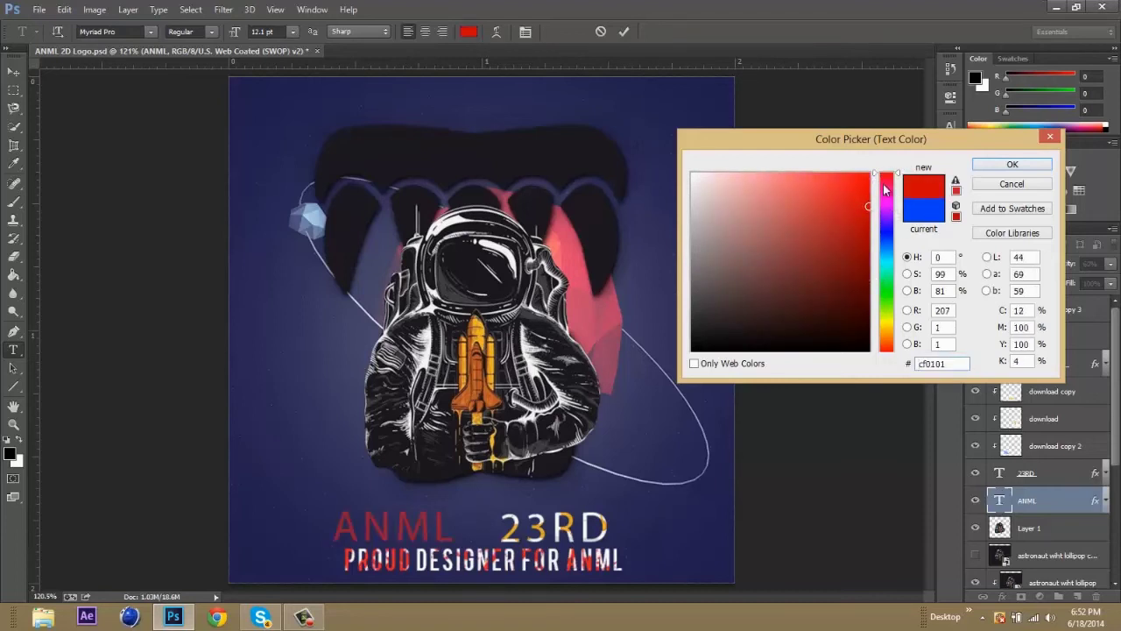
Step: Raise the ANML text layer's opacity to 100%
click(1109, 266)
click(1109, 265)
click(13, 70)
Step: Open the SubliminalSwagPack2014 PSD file from the Packs(PSD) folder
click(40, 9)
click(52, 42)
click(419, 154)
click(421, 172)
drag(723, 237, 700, 328)
double_click(699, 329)
drag(716, 253, 720, 299)
scroll(719, 303, down, 5)
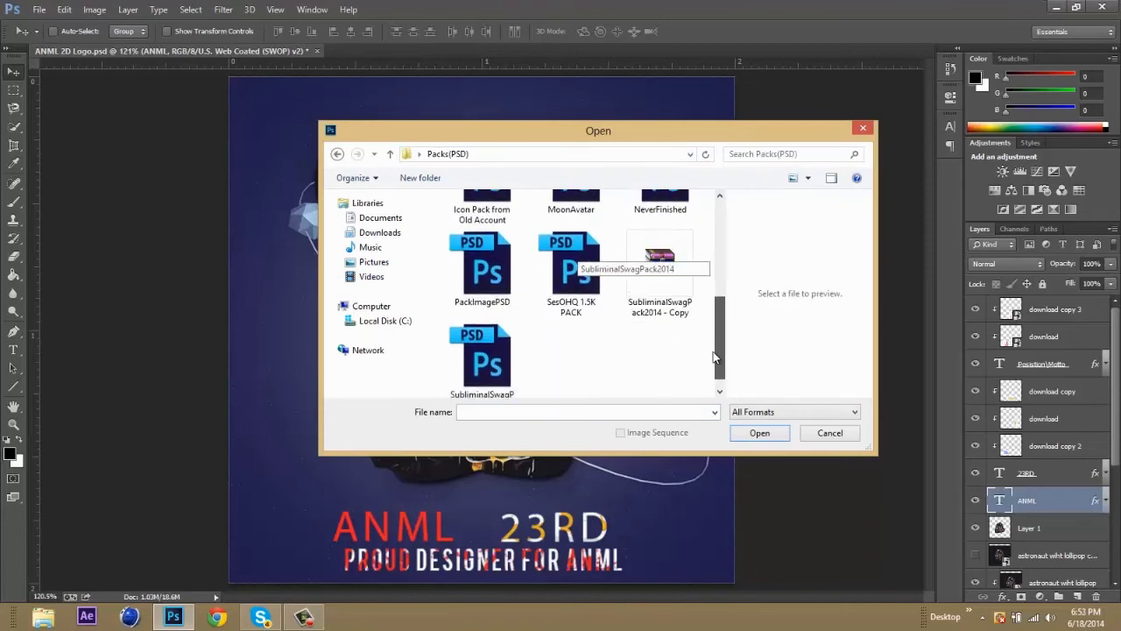
scroll(712, 376, up, 3)
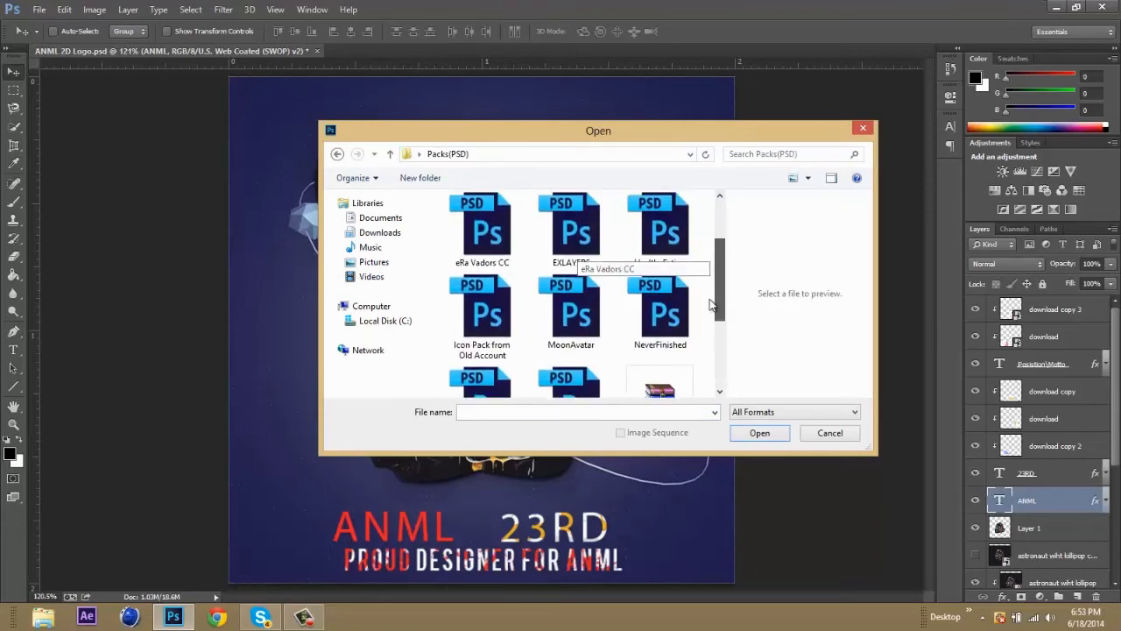
scroll(614, 332, down, 3)
double_click(477, 364)
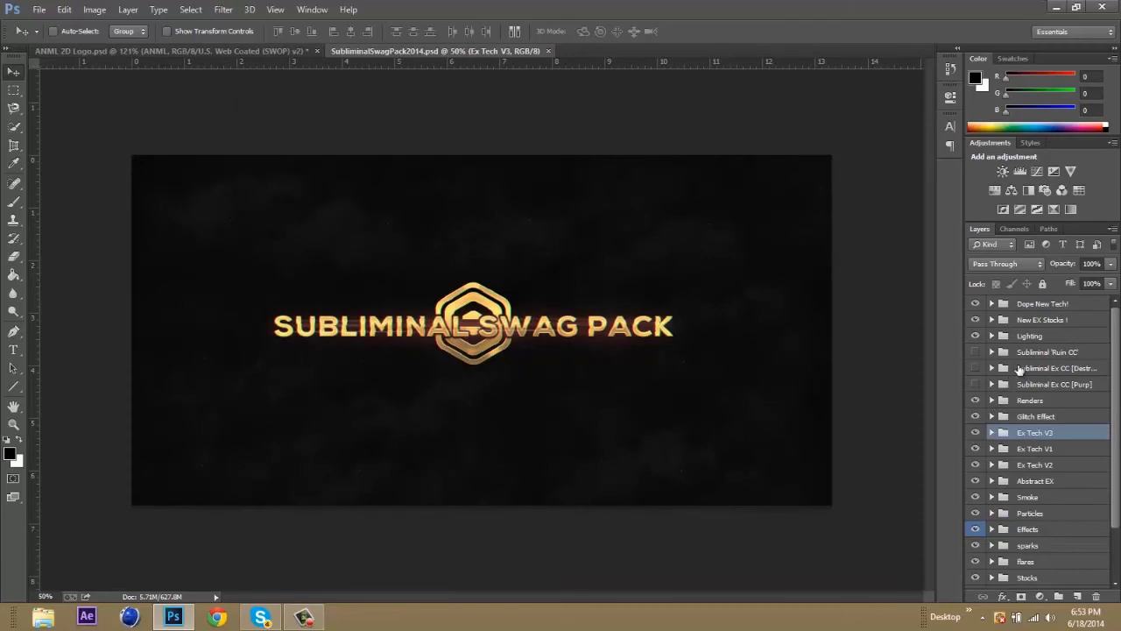
Step: Copy the Subliminal Ex CC [Destruction] colour group into the logo document's layer stack and make it visible
click(1042, 352)
drag(1047, 367, 977, 312)
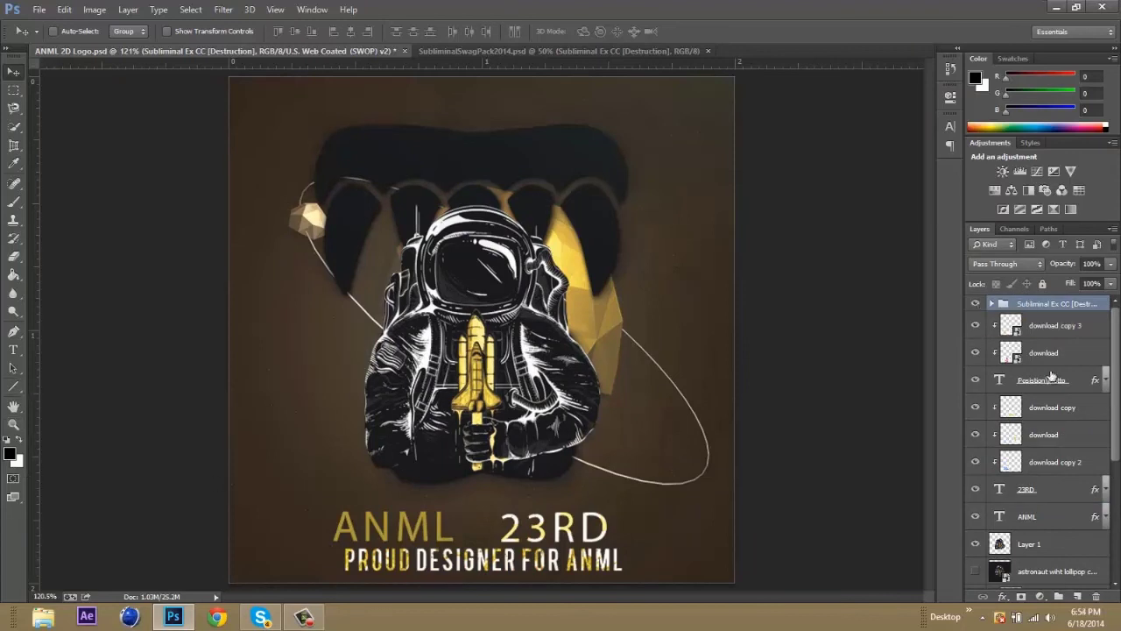
Step: Move the ANML and 23RD texts closer together so the name sits centred above the tagline
click(1042, 516)
drag(407, 529, 434, 529)
click(1046, 497)
drag(565, 534, 532, 535)
Step: Move the Subliminal Ex CC [Destruction] group between the Light and Low Poly planet layers and set its opacity to about 72%
click(1080, 311)
click(1110, 263)
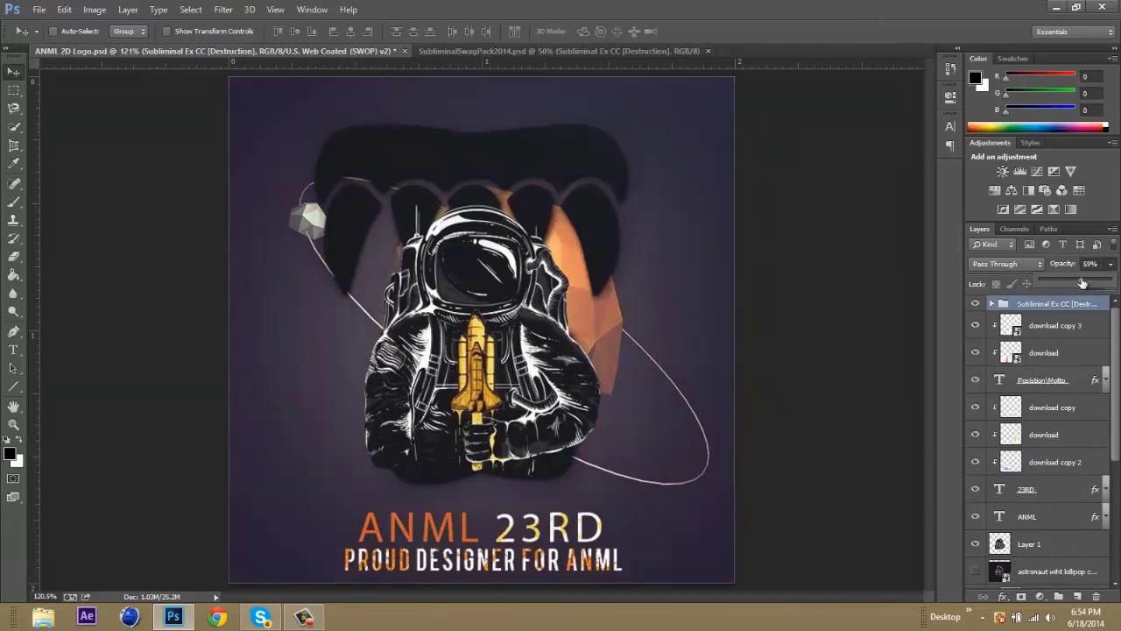
drag(1059, 341, 1051, 510)
click(1110, 264)
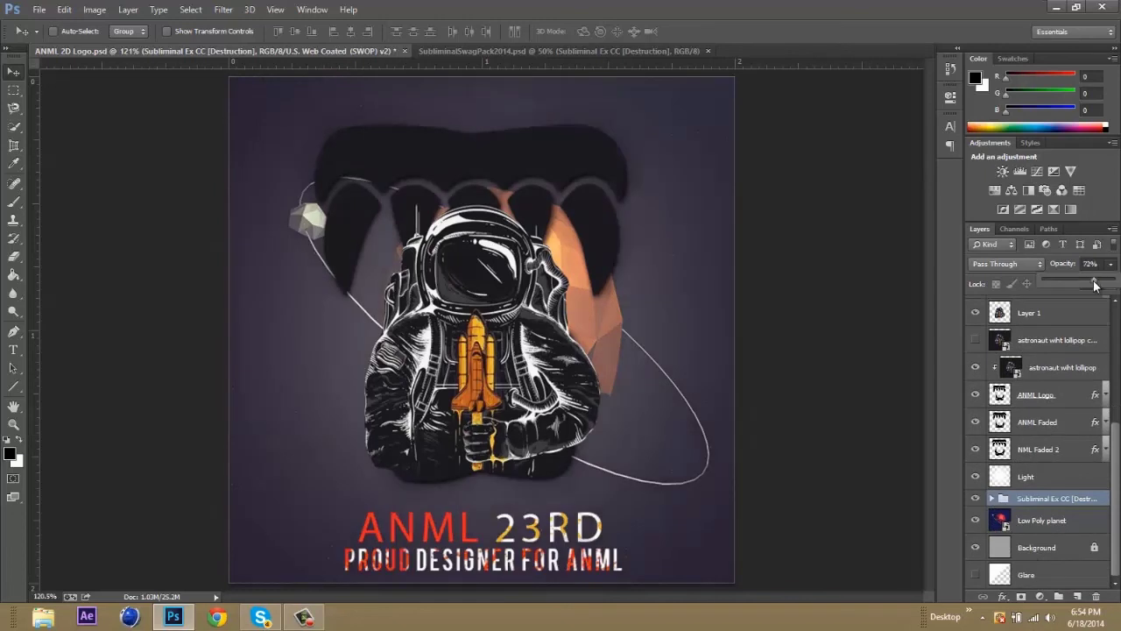
Step: Try out the Subliminal Ex CC [Purp] colour group above all the logo's layers and delete it
click(515, 50)
drag(1055, 323, 1034, 302)
click(975, 303)
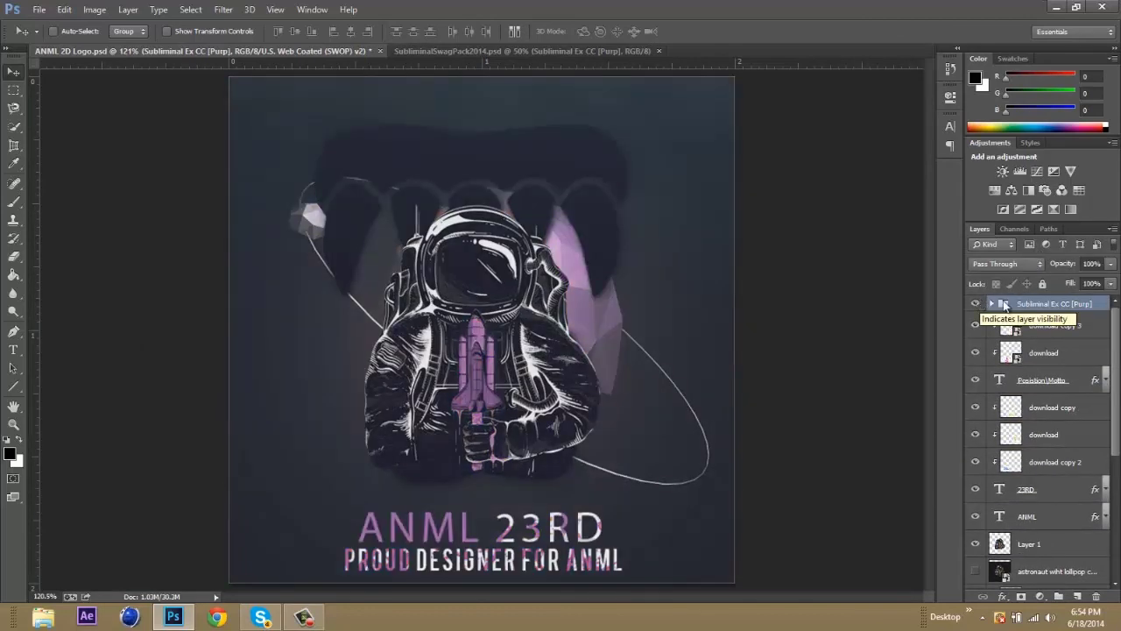
key(e)
click(478, 365)
key(Return)
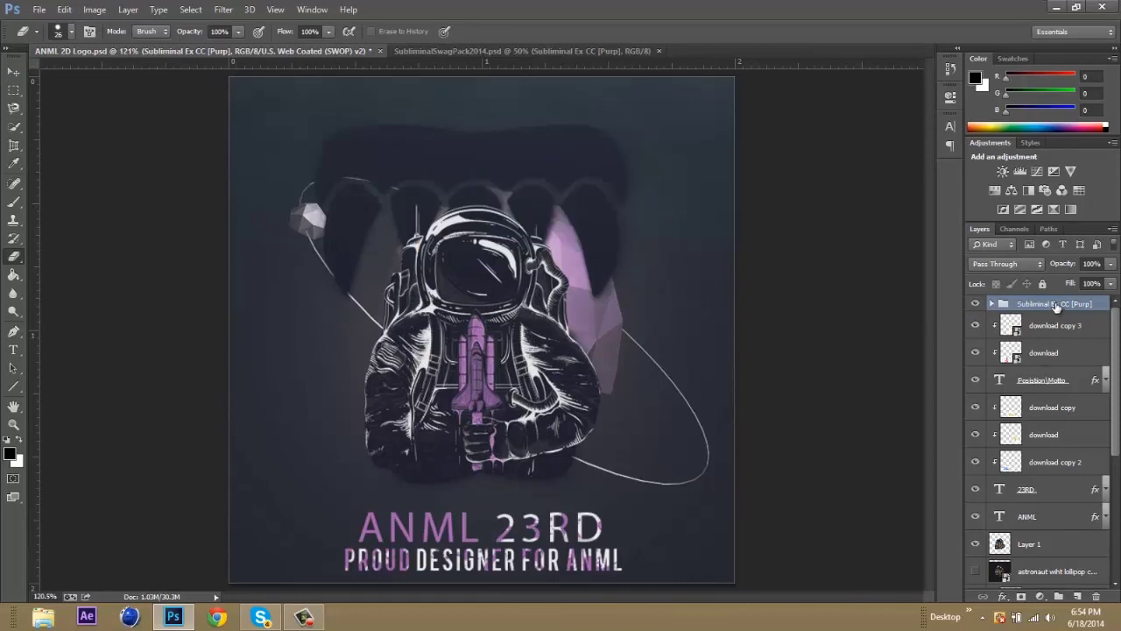
key(Delete)
Step: Copy the Subliminal 'Ruin CC' colour group from the swag pack to the top of the logo's layers and make it visible
click(438, 53)
click(1049, 352)
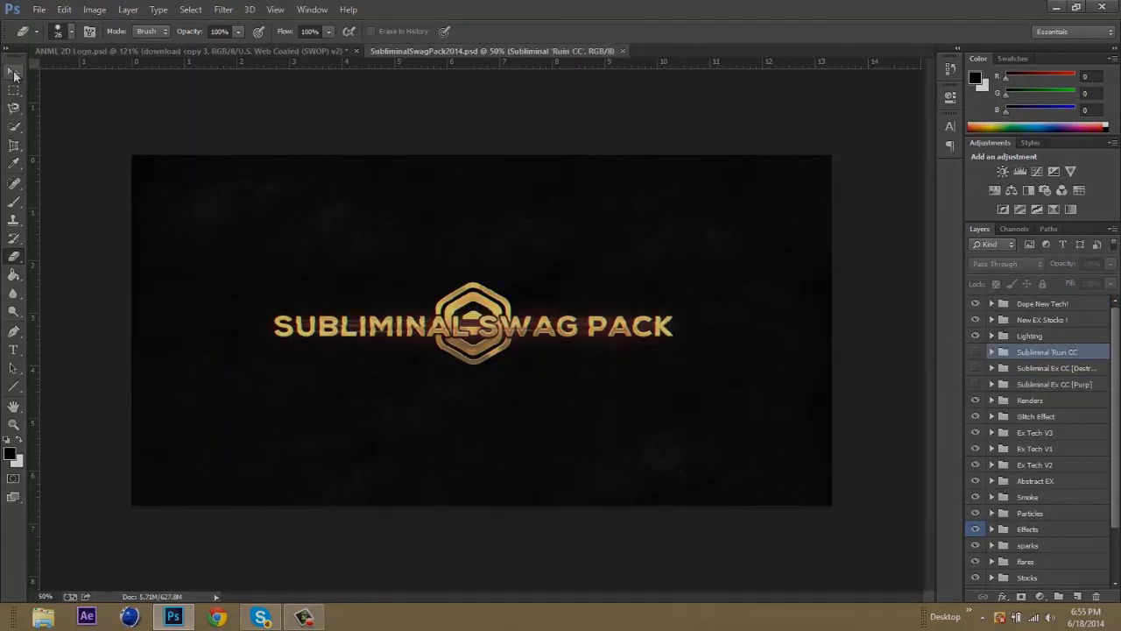
click(13, 72)
drag(1049, 351, 480, 330)
click(976, 304)
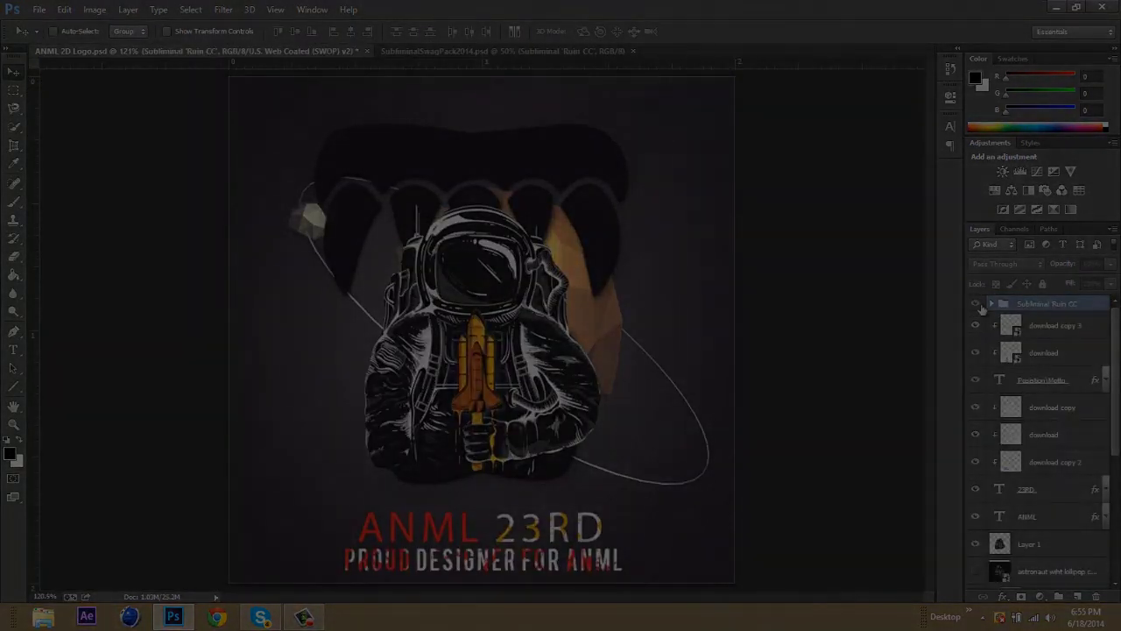